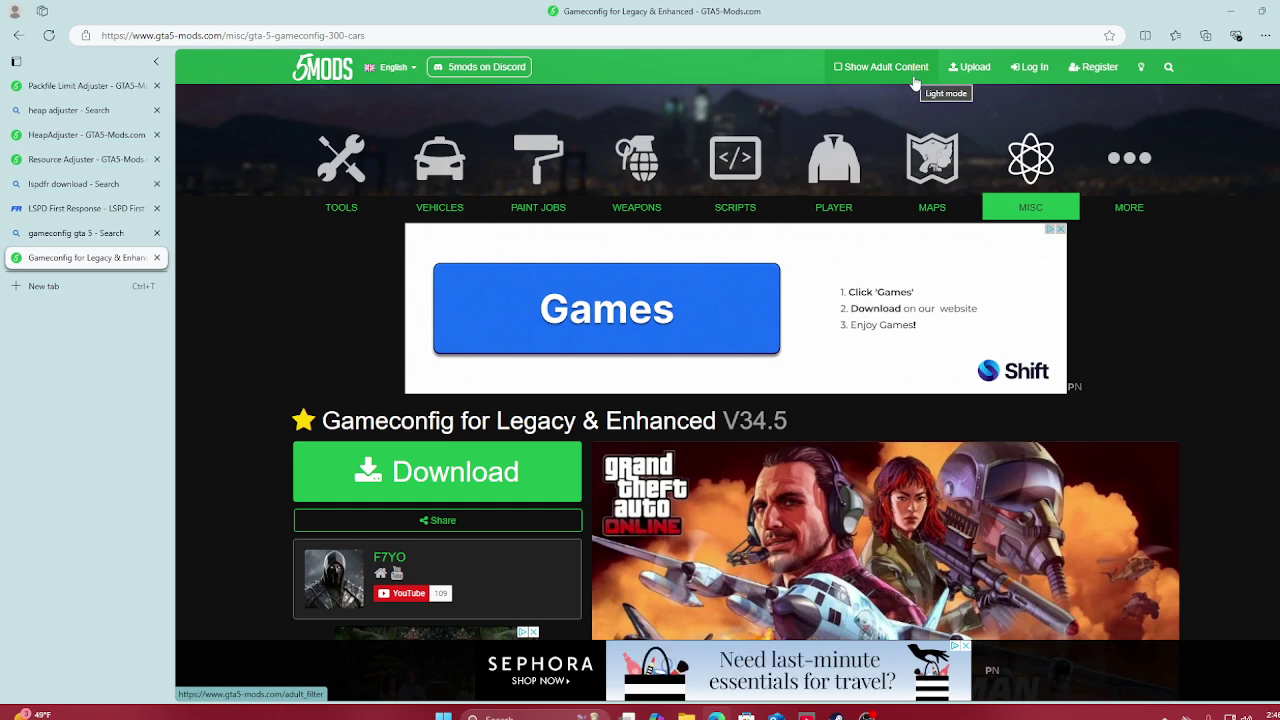
# Switch to the LSPD First Response tab in the sidebar
pyautogui.click(99, 208)
pyautogui.moveTo(388, 277)
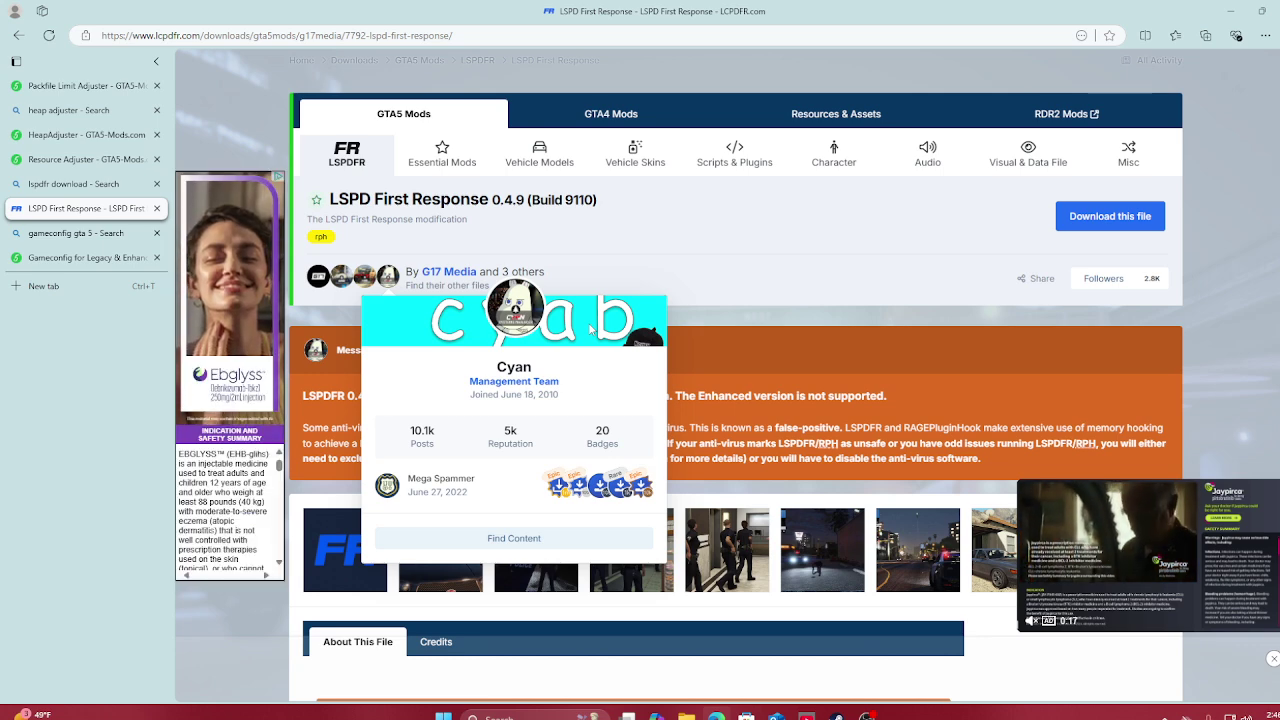
pyautogui.scroll(2, 727, 280)
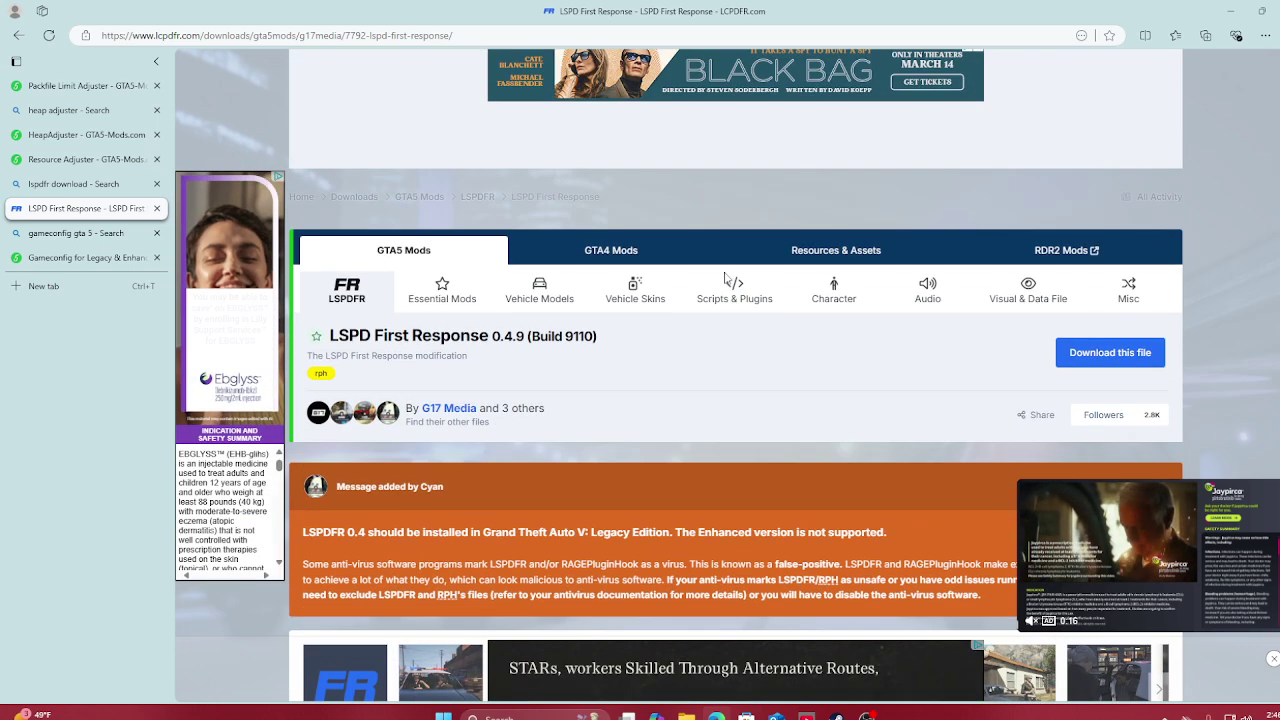
pyautogui.scroll(2, 620, 143)
pyautogui.scroll(1, 594, 166)
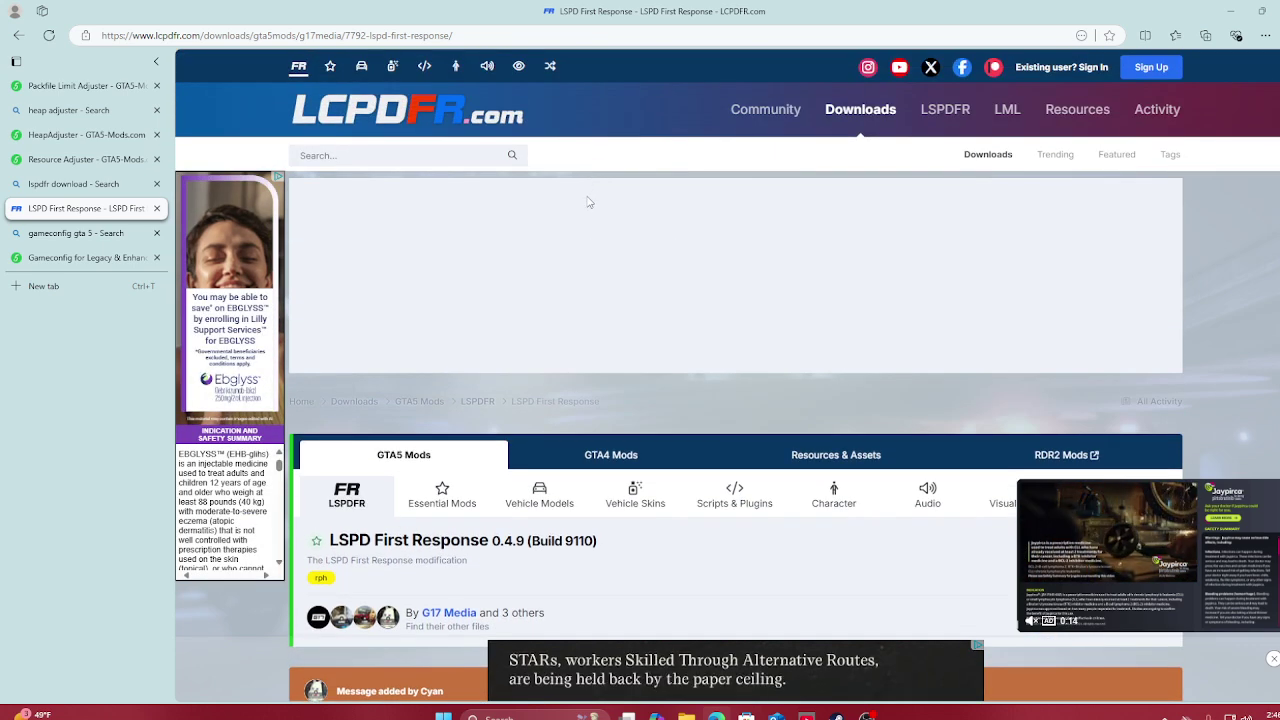
pyautogui.scroll(-2, 777, 319)
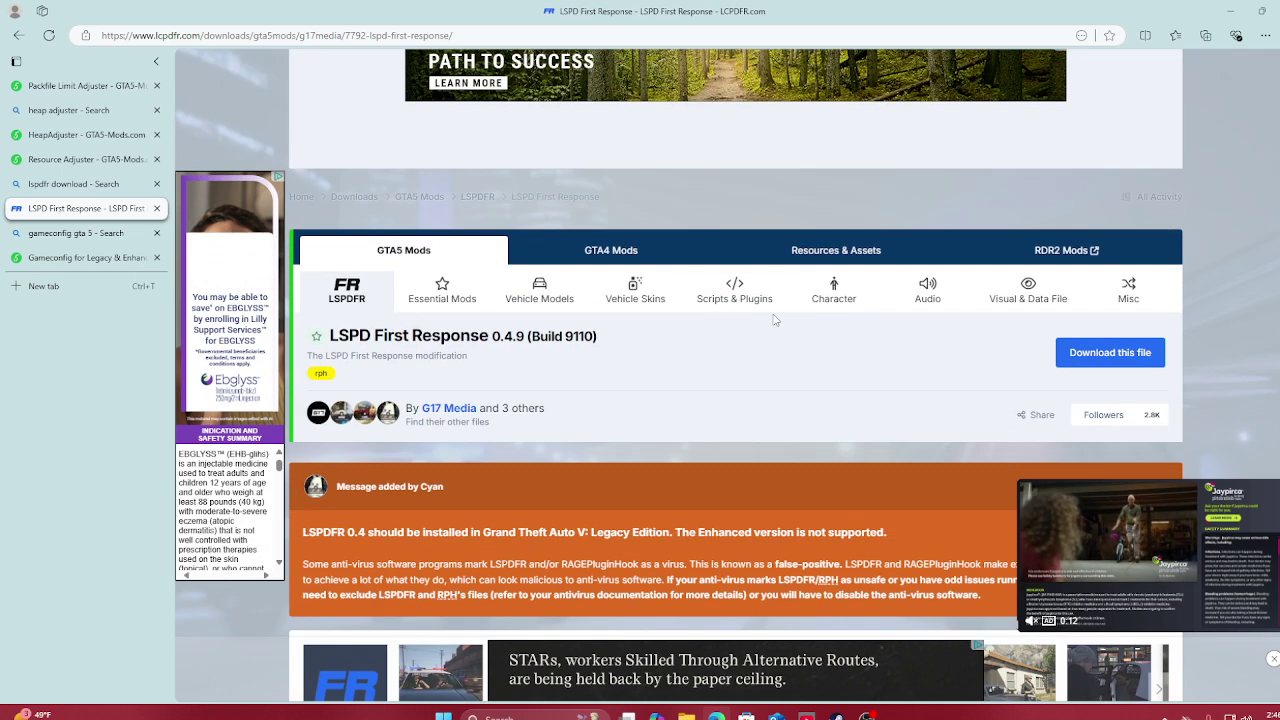
pyautogui.scroll(-2, 777, 319)
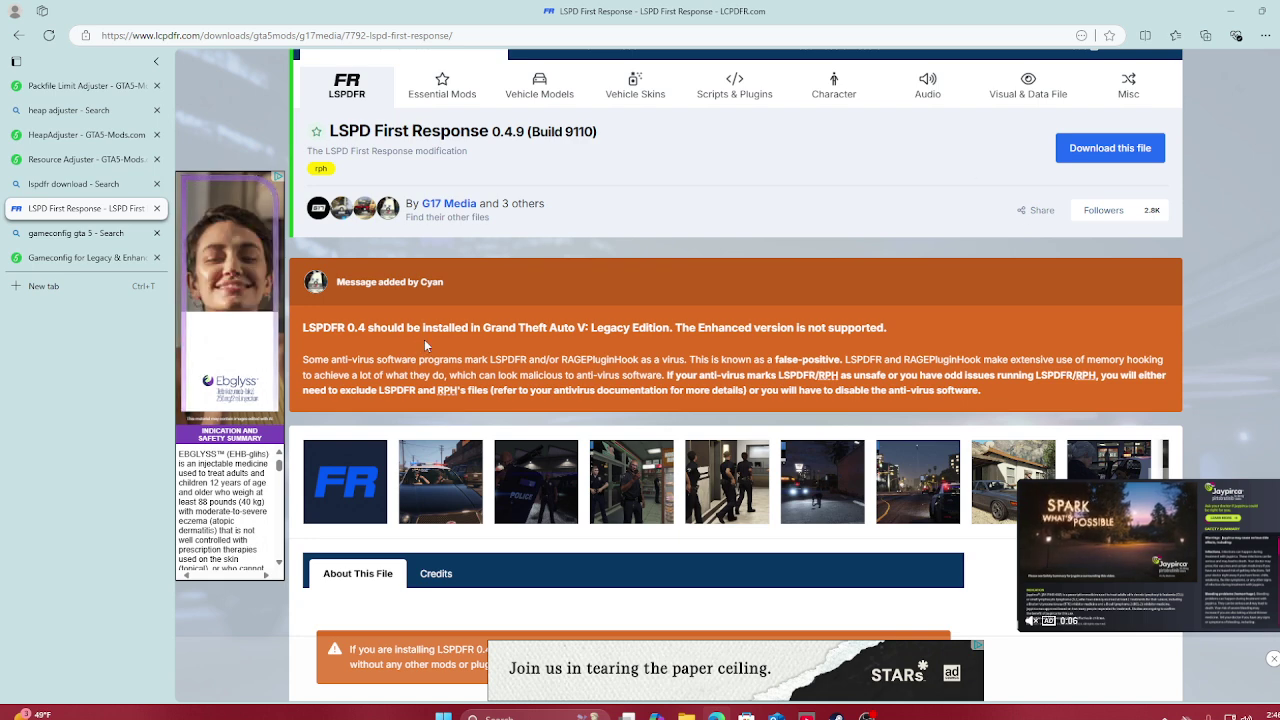
pyautogui.scroll(-1, 546, 340)
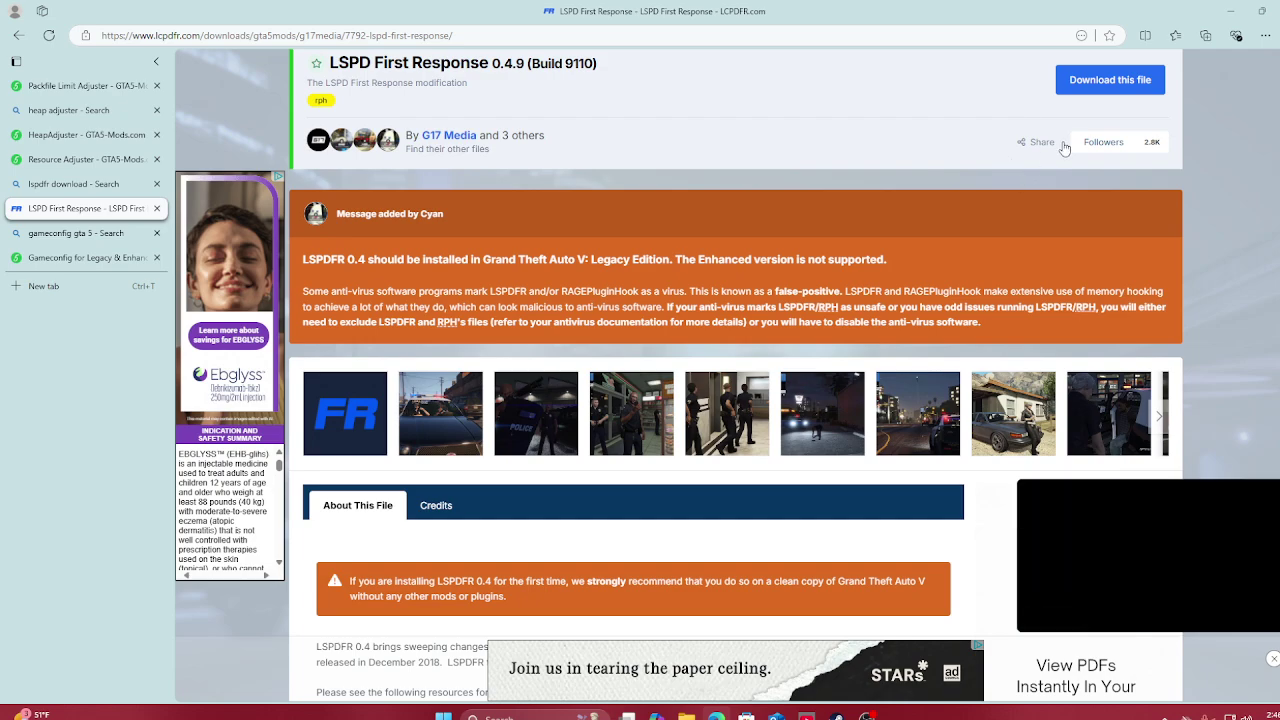
# Accept the LCPDFR.com download terms and download lspdfr_049_9110_3442_setup.exe (65.07 MB)
pyautogui.click(1100, 93)
pyautogui.scroll(-15, 950, 340)
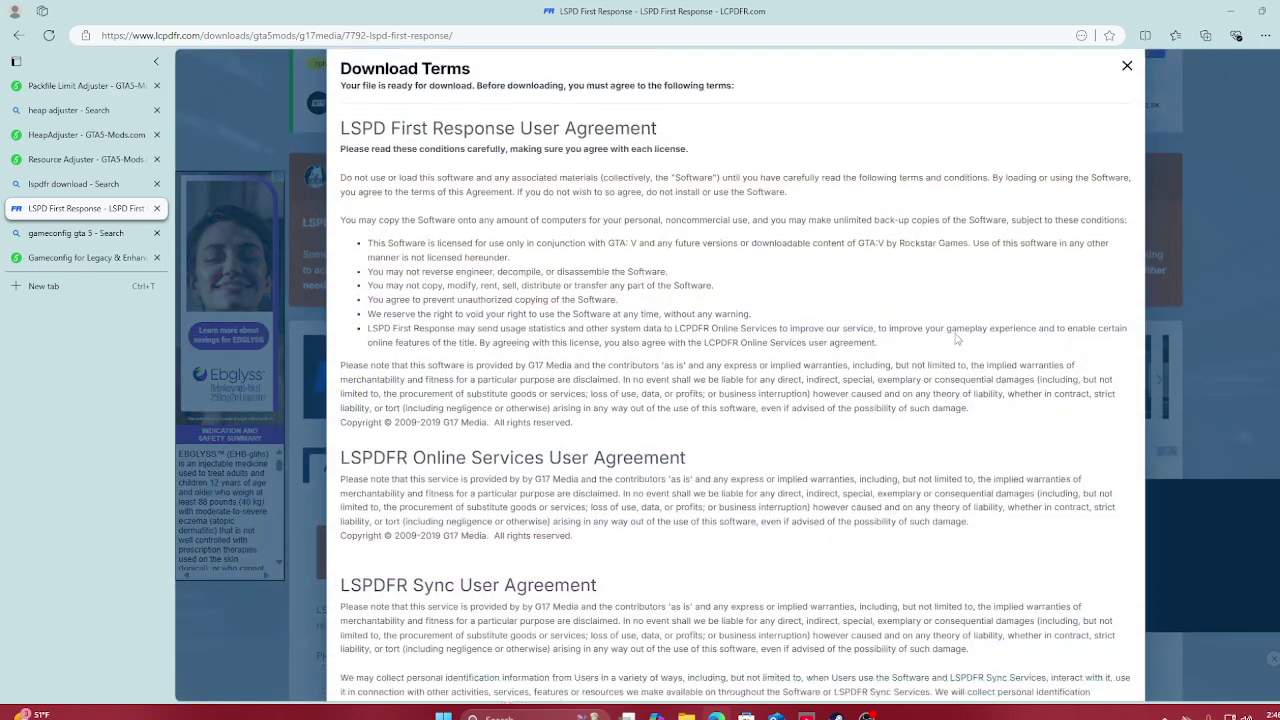
pyautogui.scroll(-15, 951, 343)
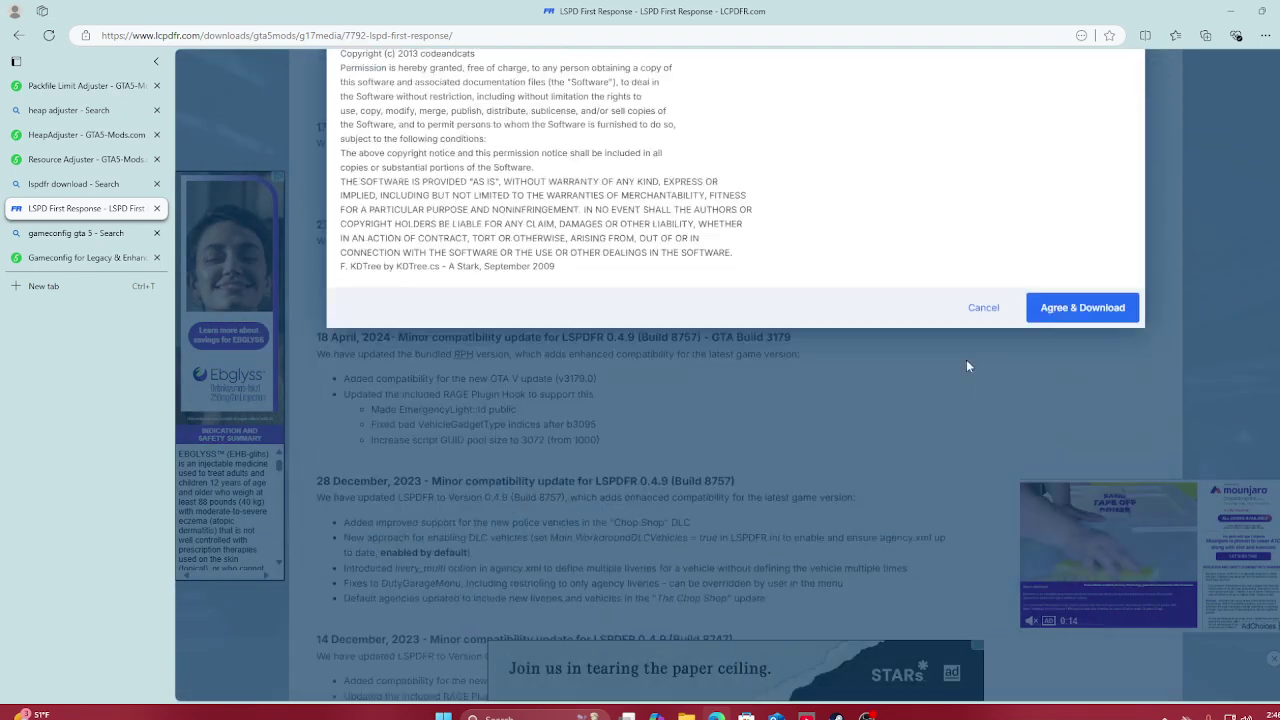
pyautogui.click(1073, 270)
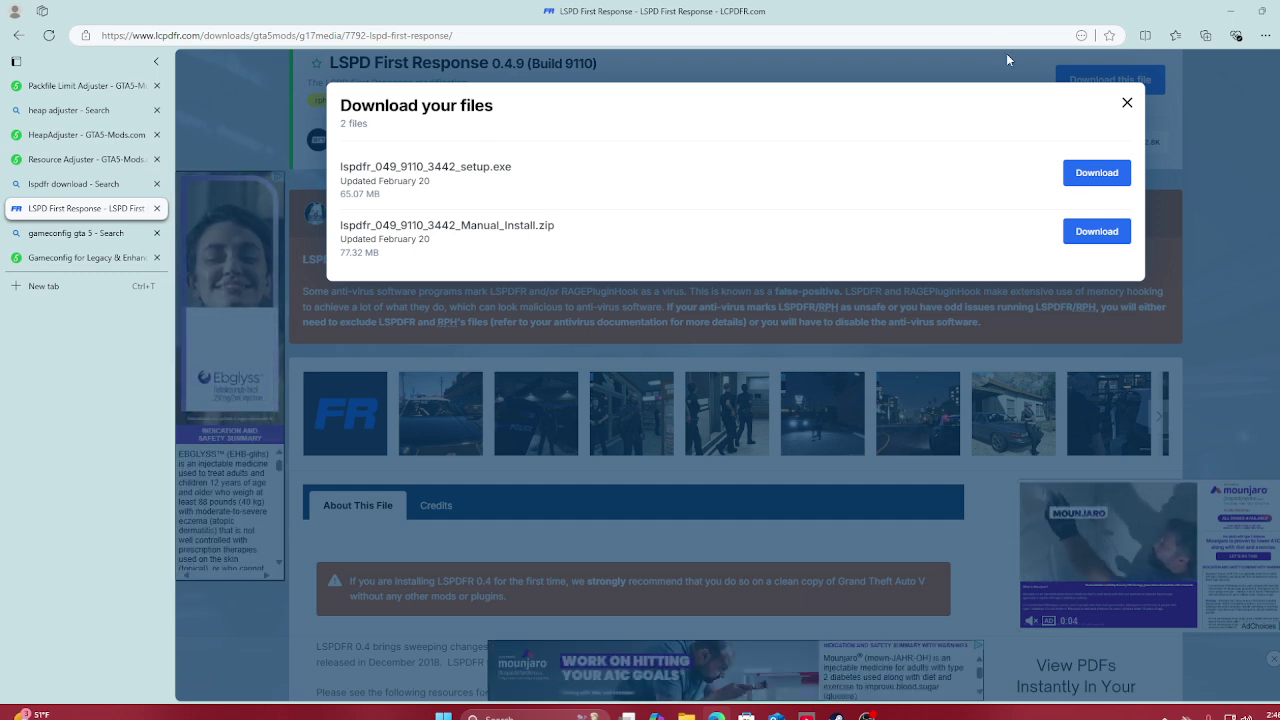
pyautogui.click(1074, 172)
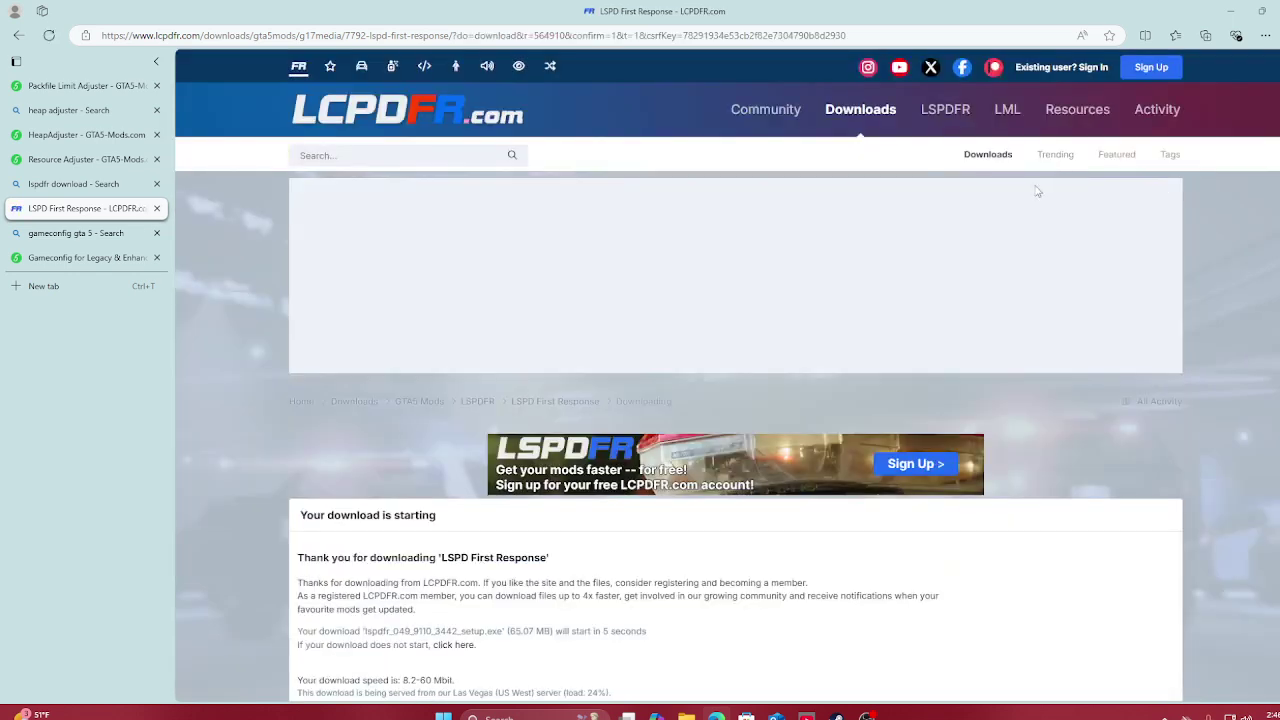
# Scroll the download page while the LSPDFR setup exe finishes downloading
pyautogui.scroll(-4, 928, 226)
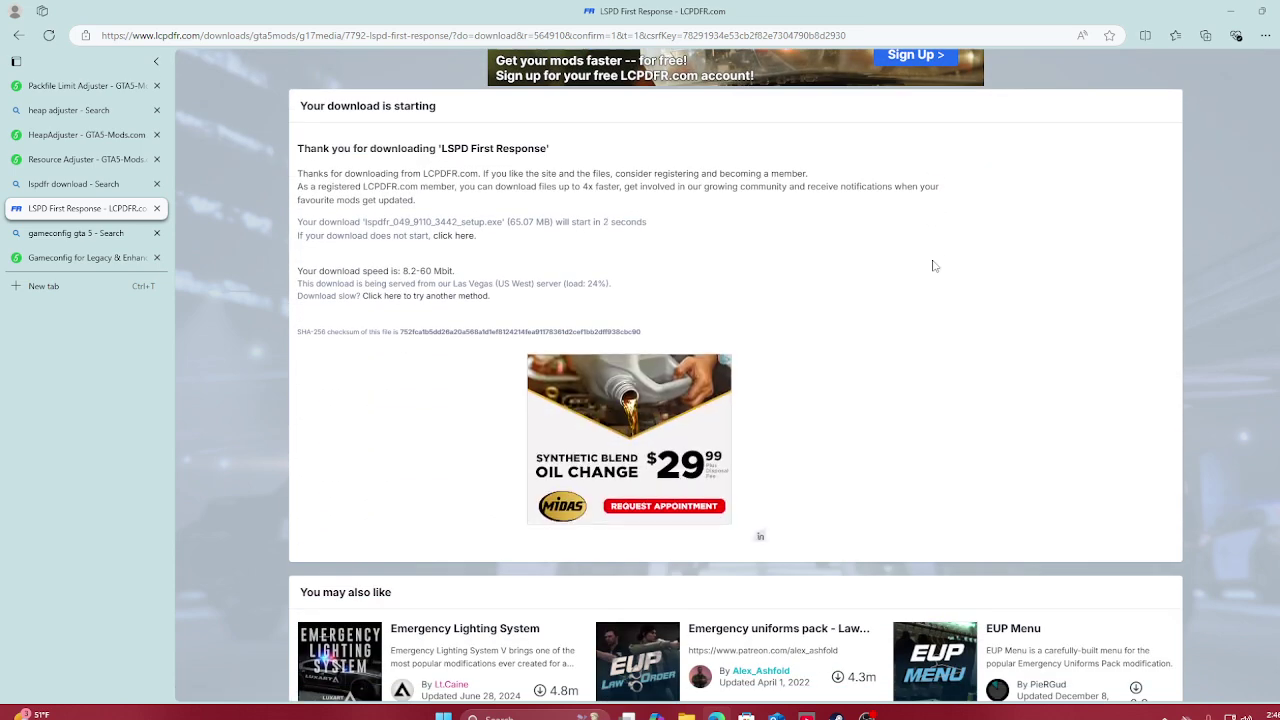
pyautogui.scroll(-3, 763, 337)
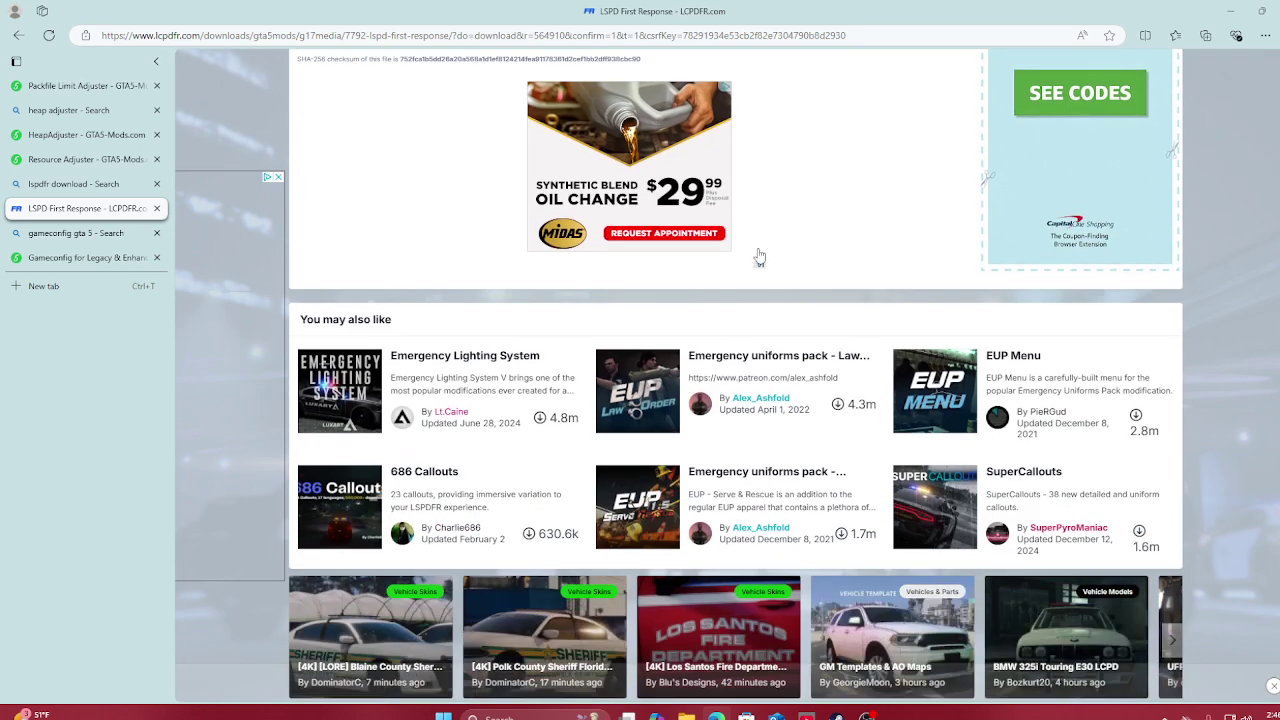
pyautogui.scroll(5, 750, 273)
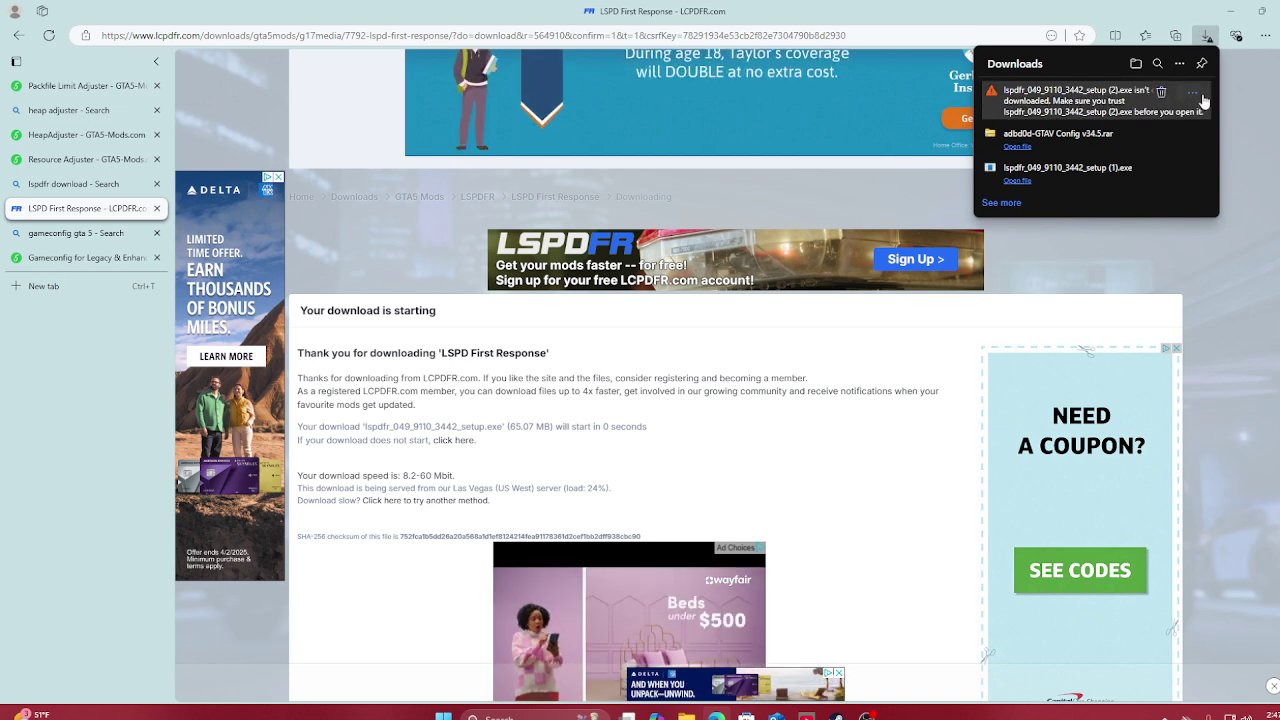
# Keep the flagged LSPDFR setup file anyway, run it, and close the LSPD First Response tab
pyautogui.click(1195, 93)
pyautogui.click(1137, 131)
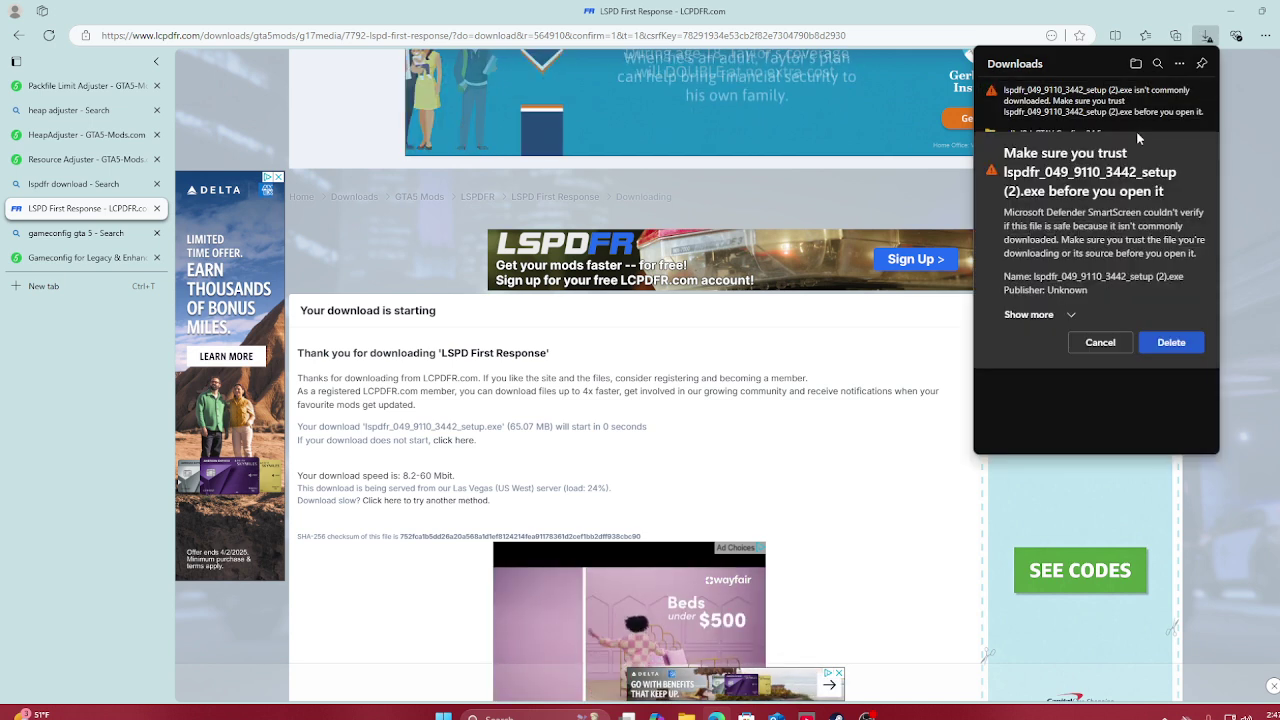
pyautogui.click(1040, 314)
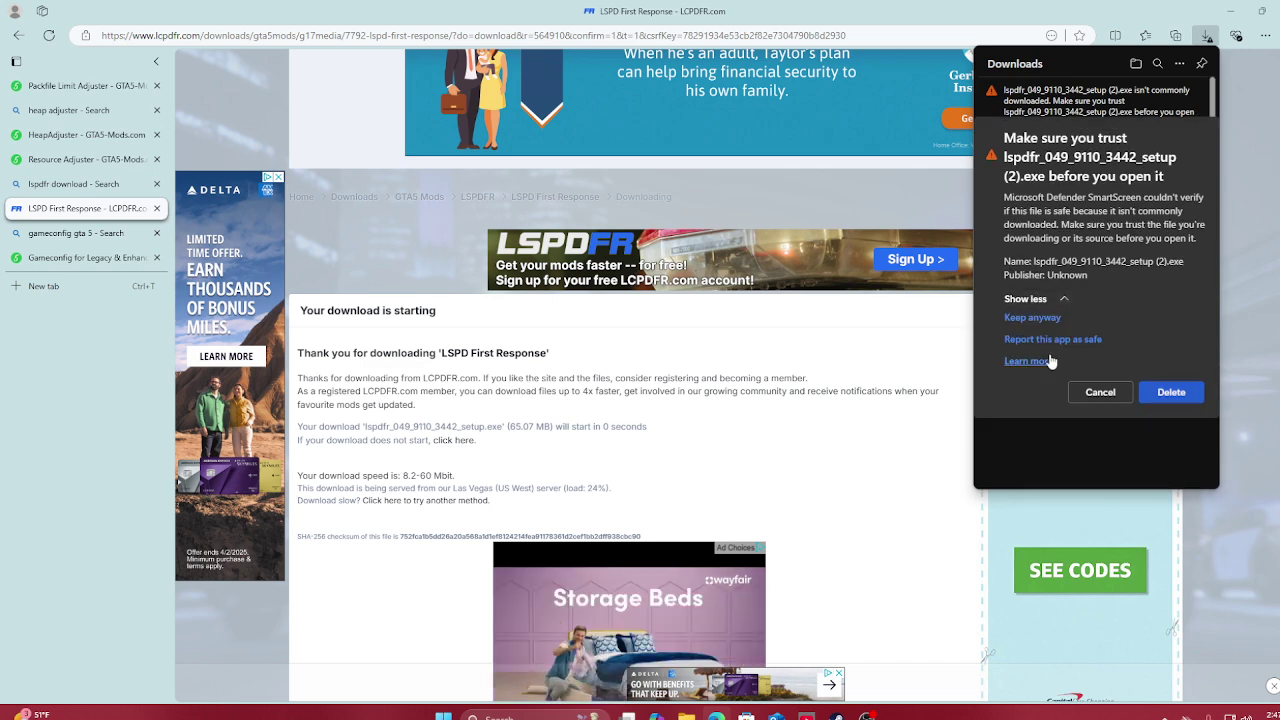
pyautogui.click(1032, 317)
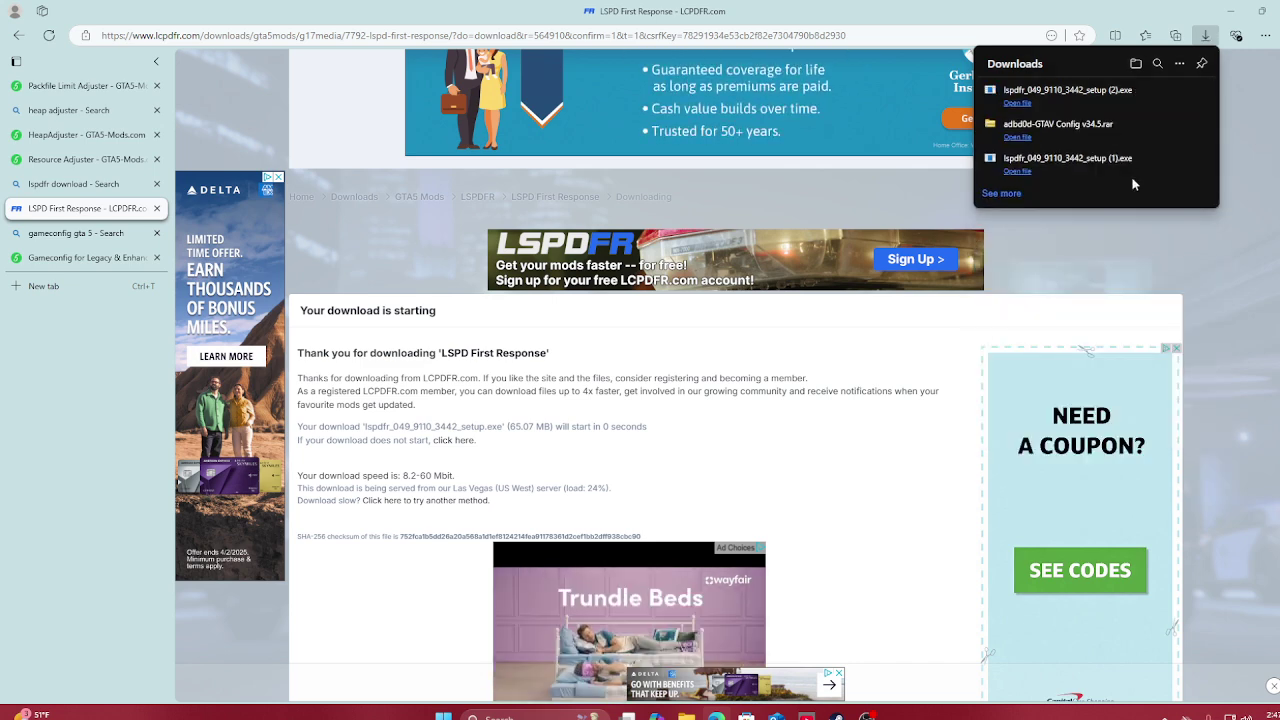
pyautogui.click(1091, 100)
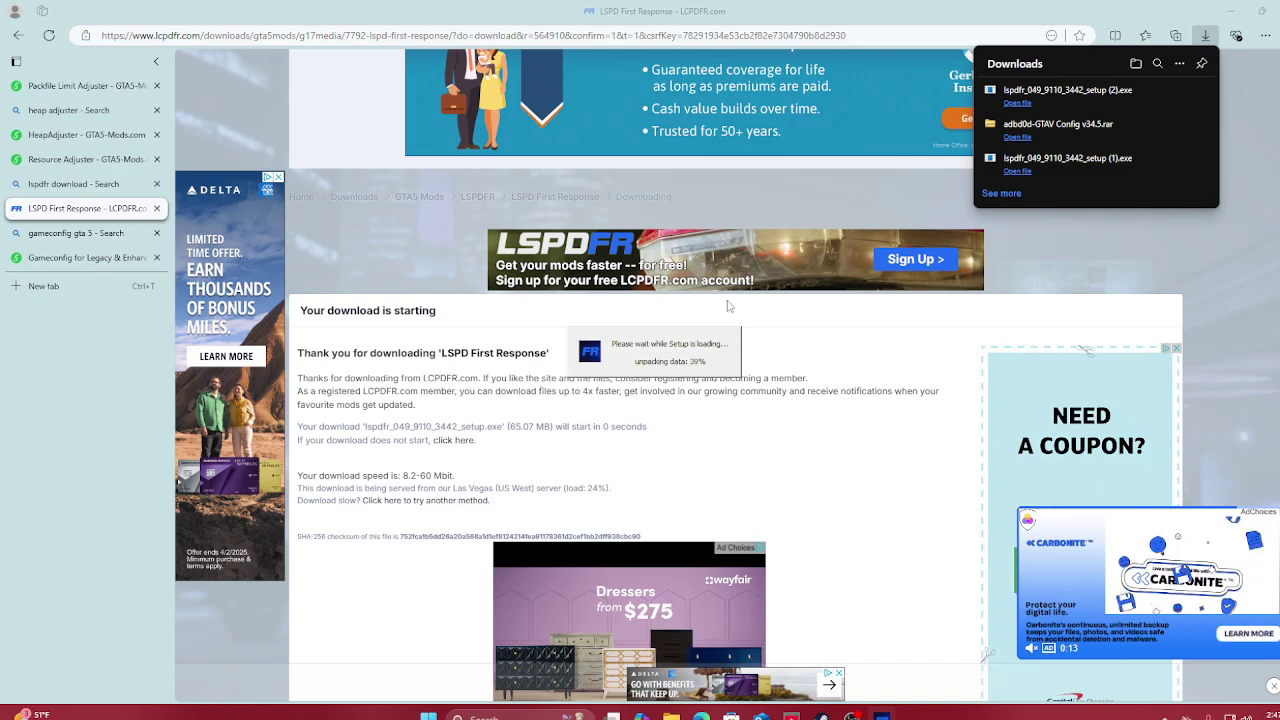
pyautogui.click(156, 208)
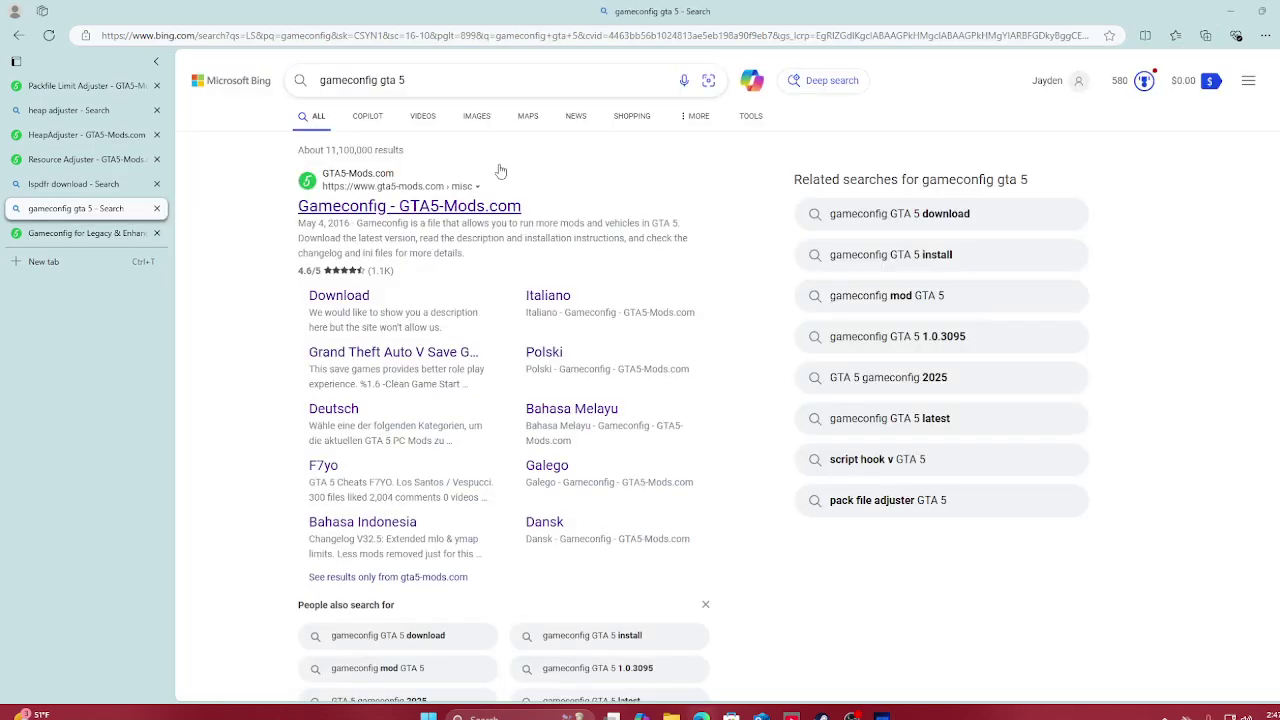
# Install LSPDFR and RAGE Plugin Hook in English, finishing with the First Time Configurator enabled
pyautogui.click(113, 232)
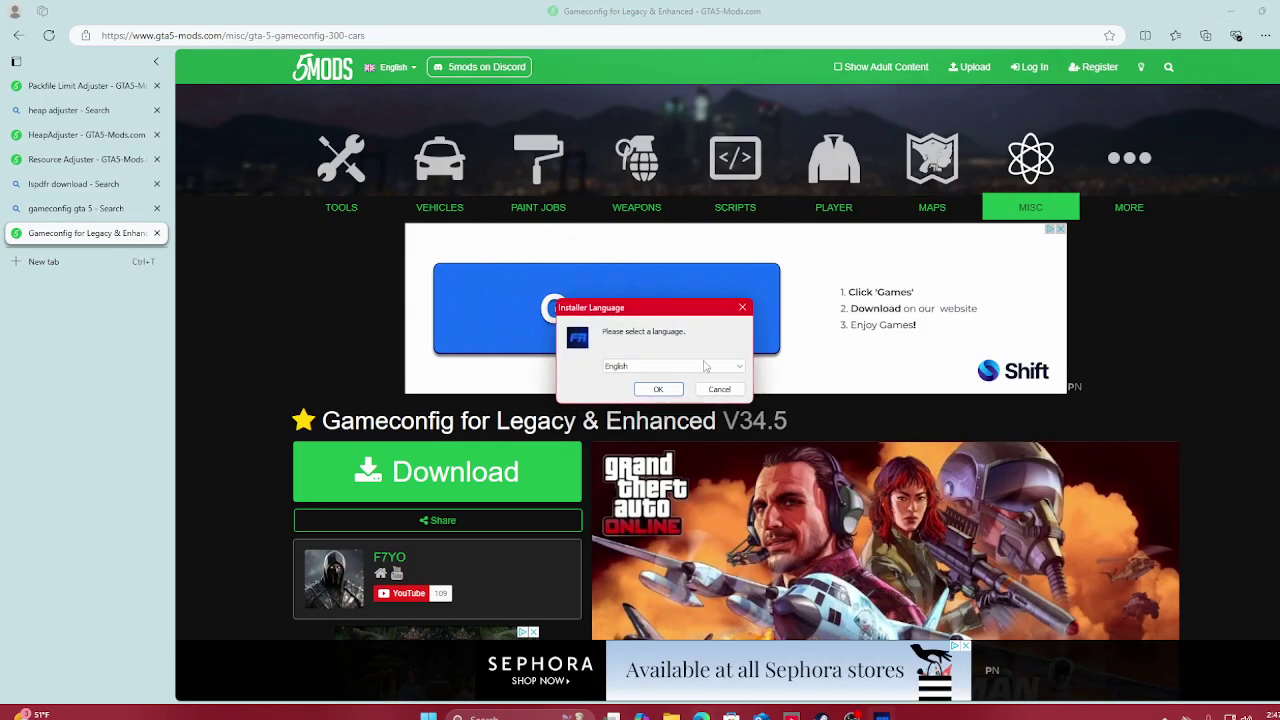
pyautogui.click(658, 390)
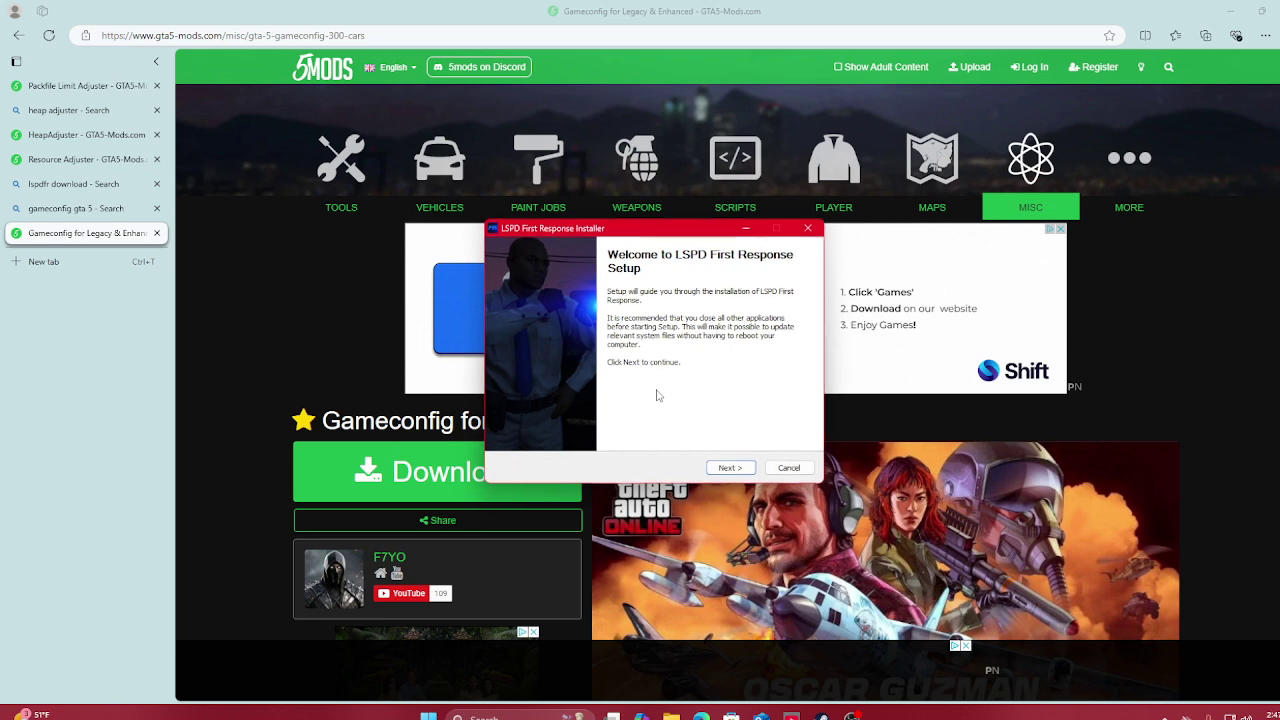
pyautogui.click(729, 468)
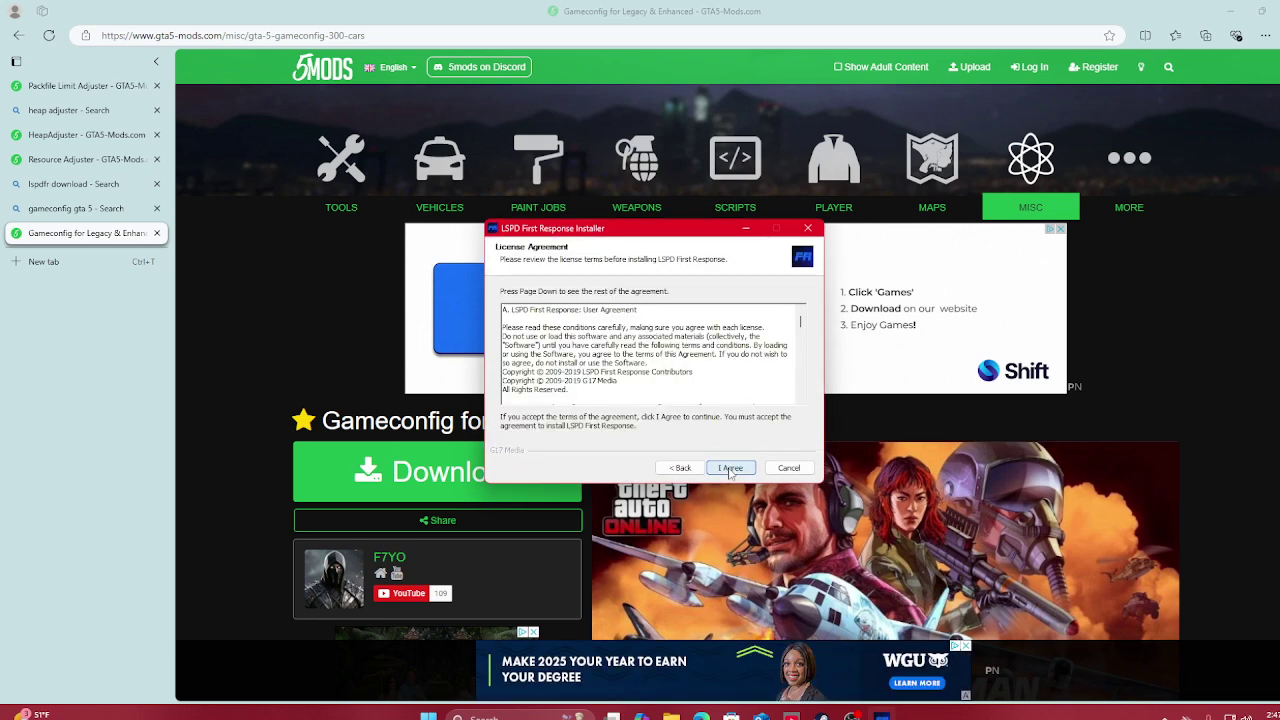
pyautogui.scroll(-5, 668, 383)
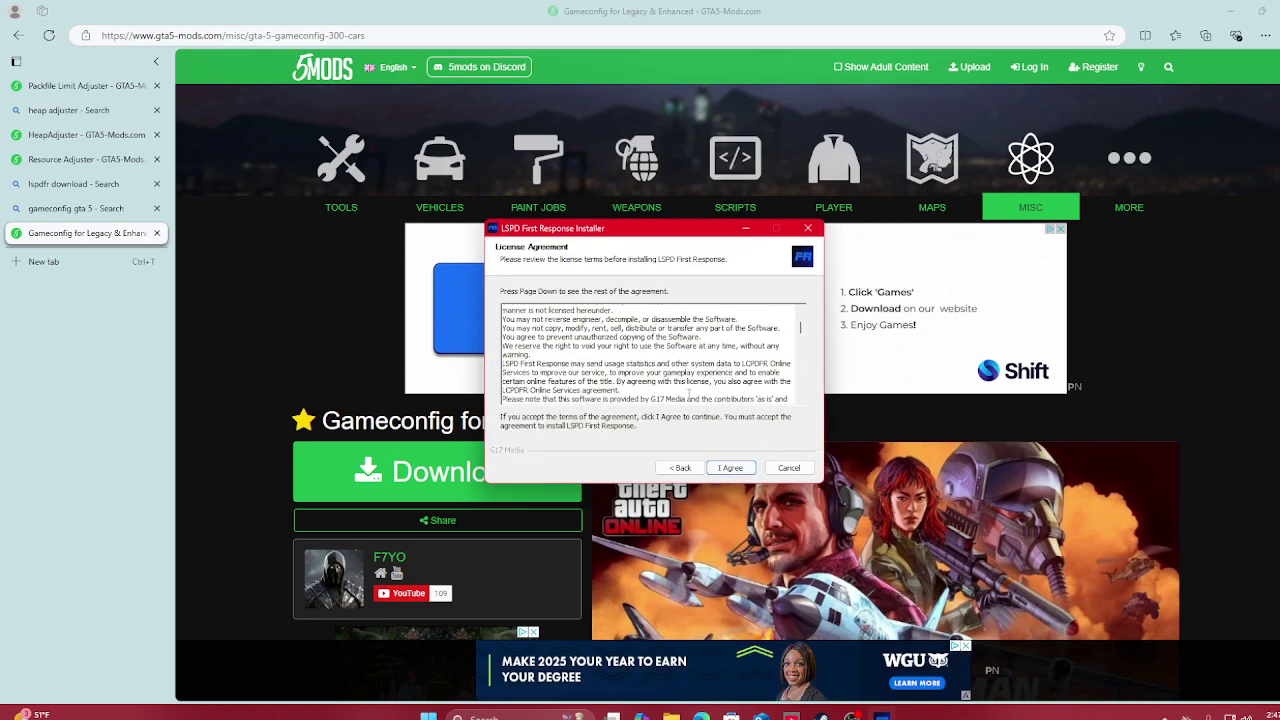
pyautogui.click(730, 468)
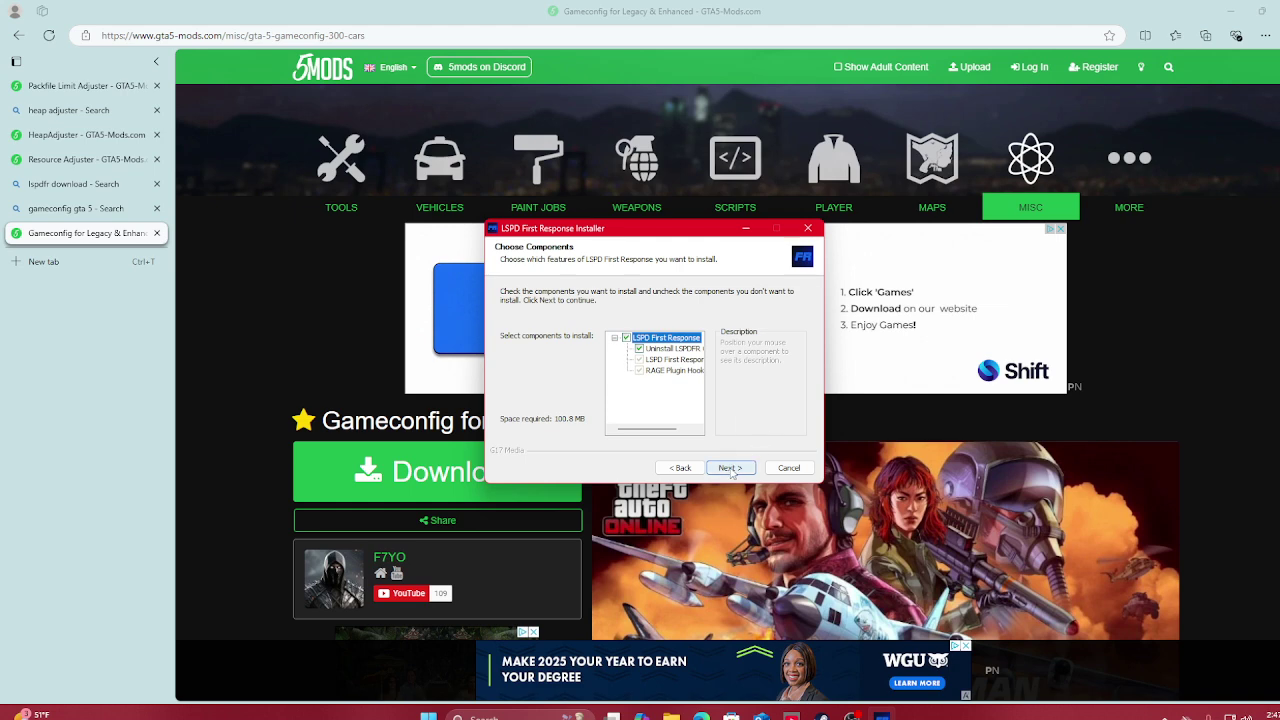
pyautogui.click(730, 468)
pyautogui.click(731, 468)
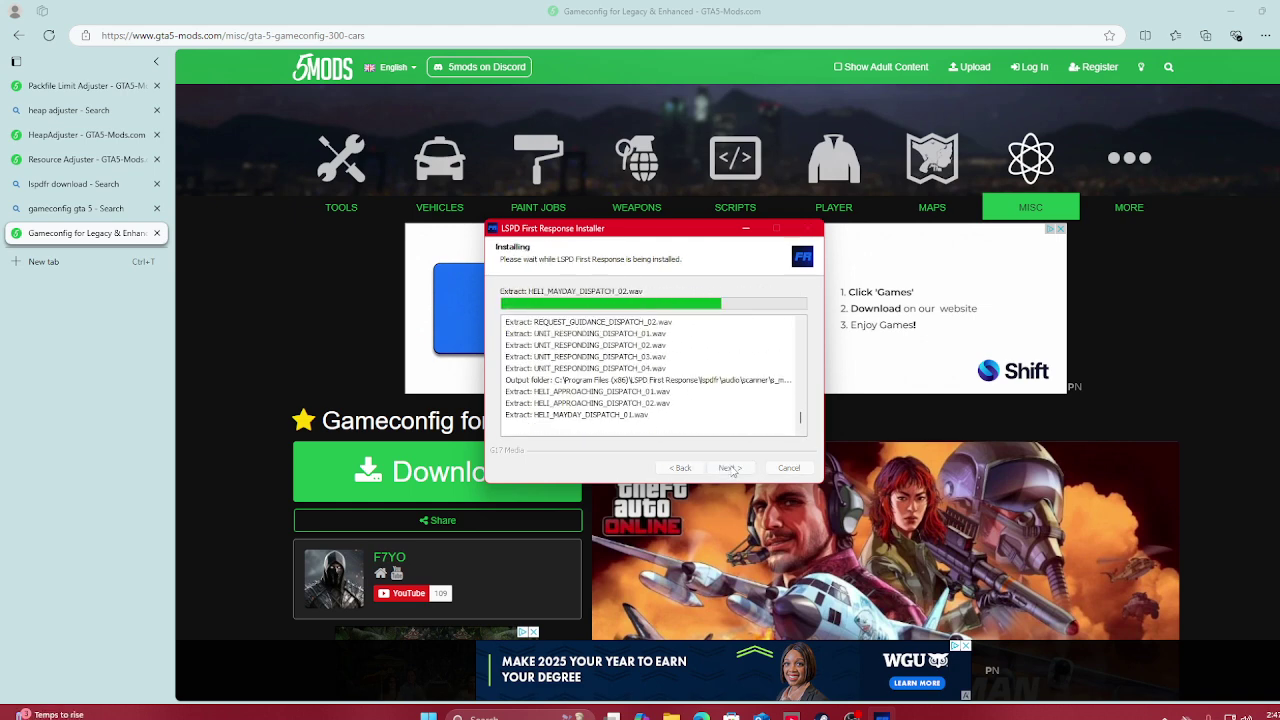
pyautogui.click(731, 468)
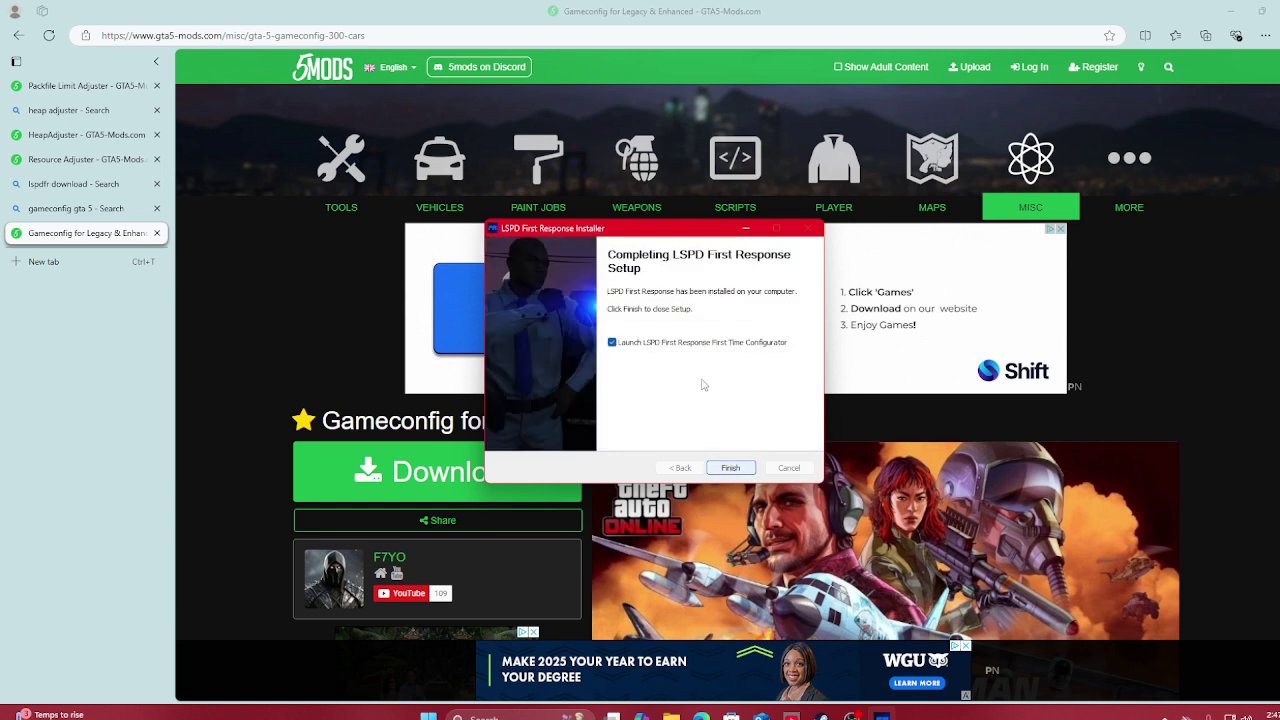
pyautogui.click(731, 470)
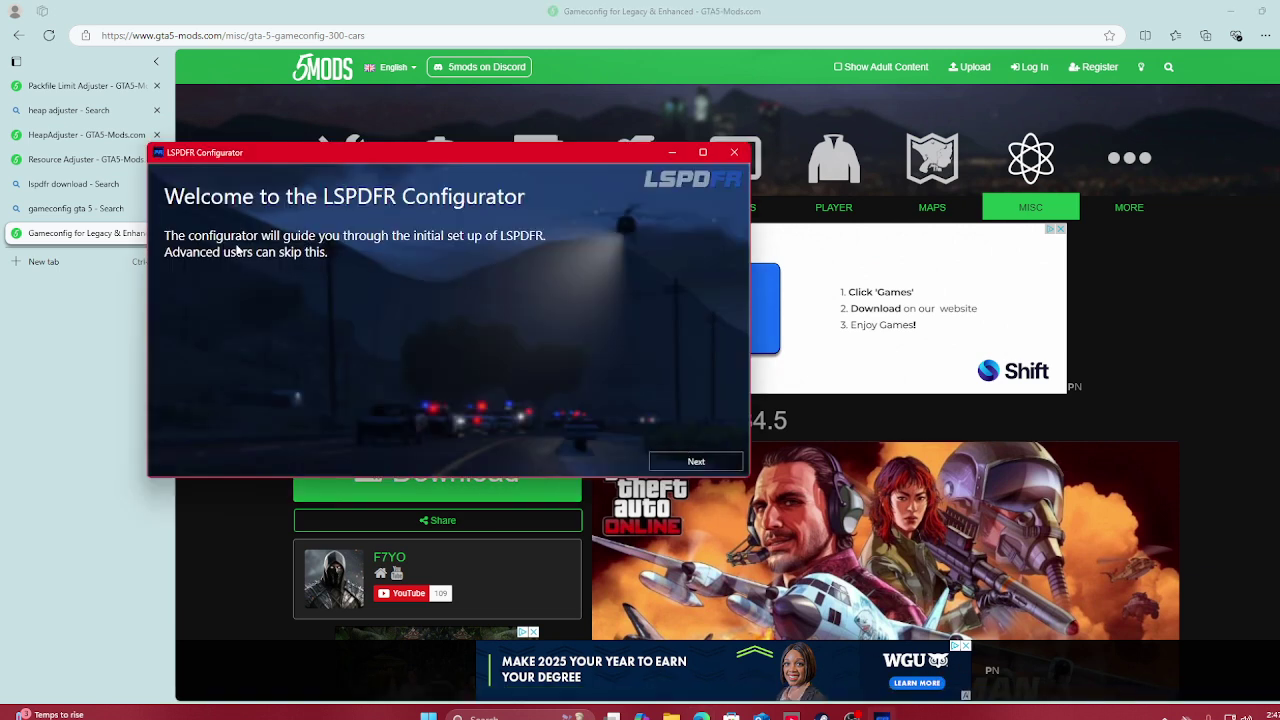
# Accept the RAGE Plugin Hook disclaimer and apply its recommended settings with Do it for me
pyautogui.click(696, 461)
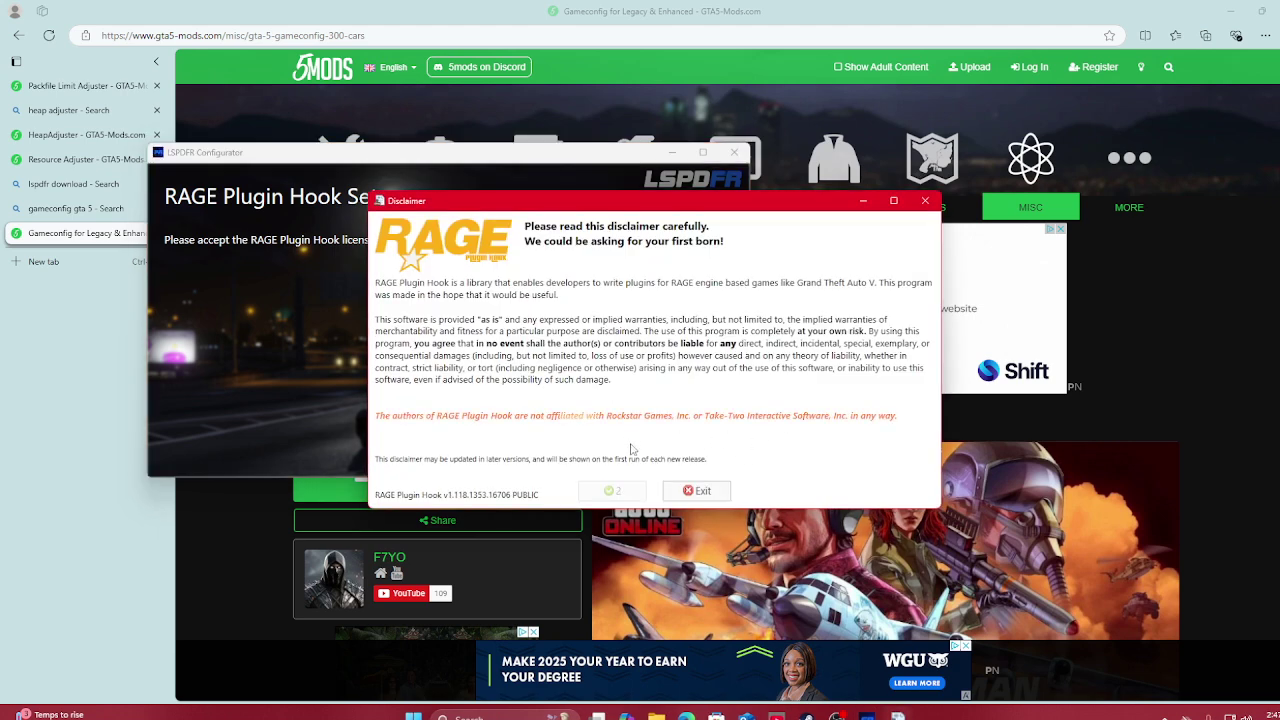
pyautogui.click(624, 496)
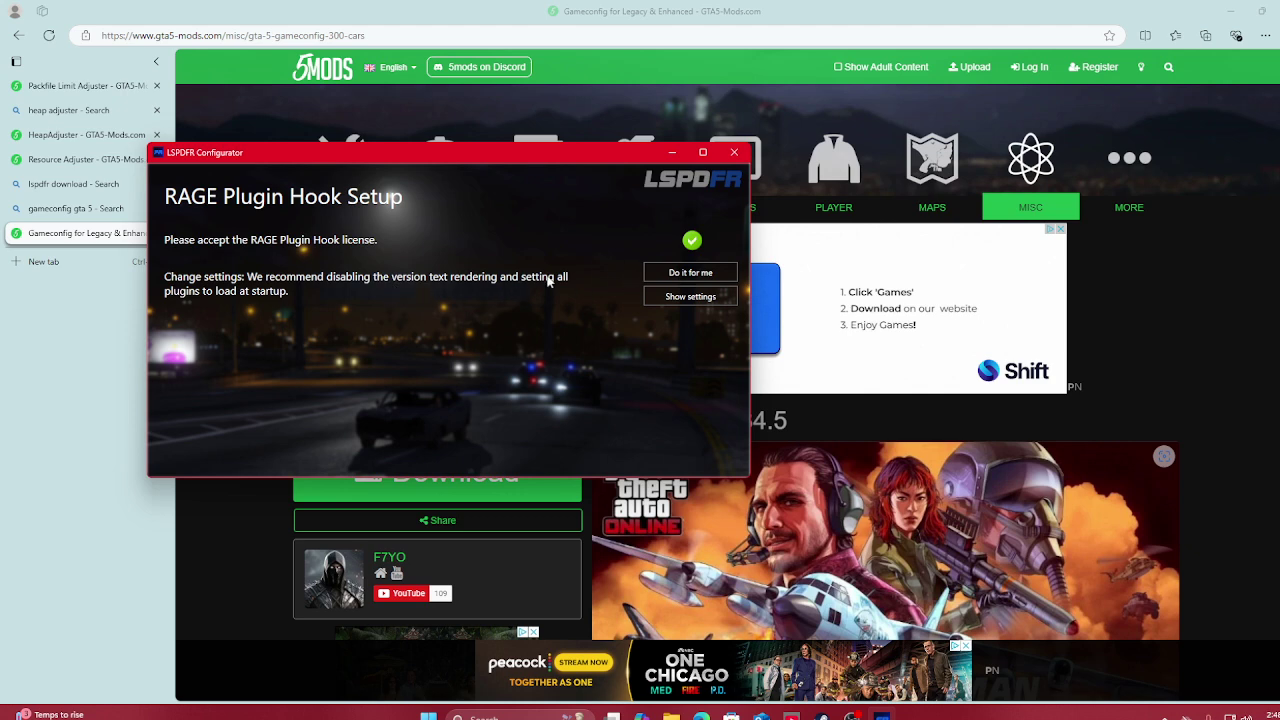
pyautogui.click(657, 275)
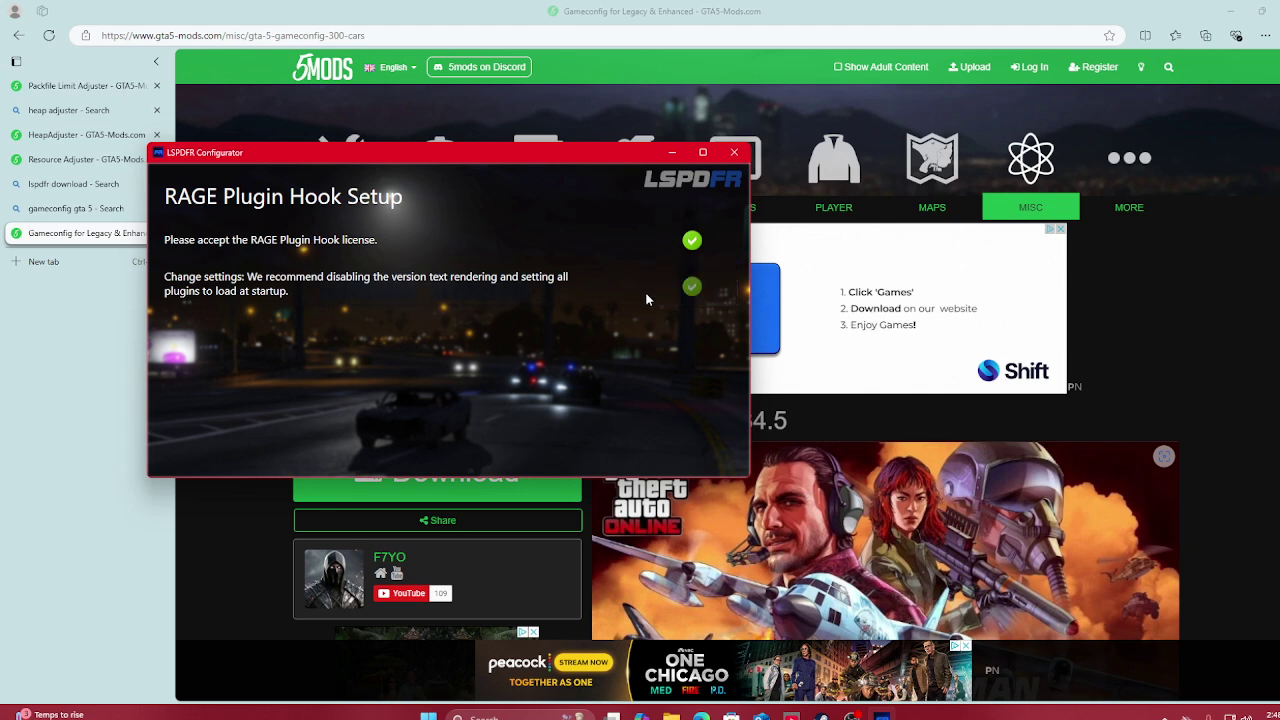
pyautogui.click(722, 407)
# Look through the Grand Theft Auto V folder for RAGEPluginHook, then return to Edge
pyautogui.click(1231, 11)
pyautogui.moveTo(686, 716)
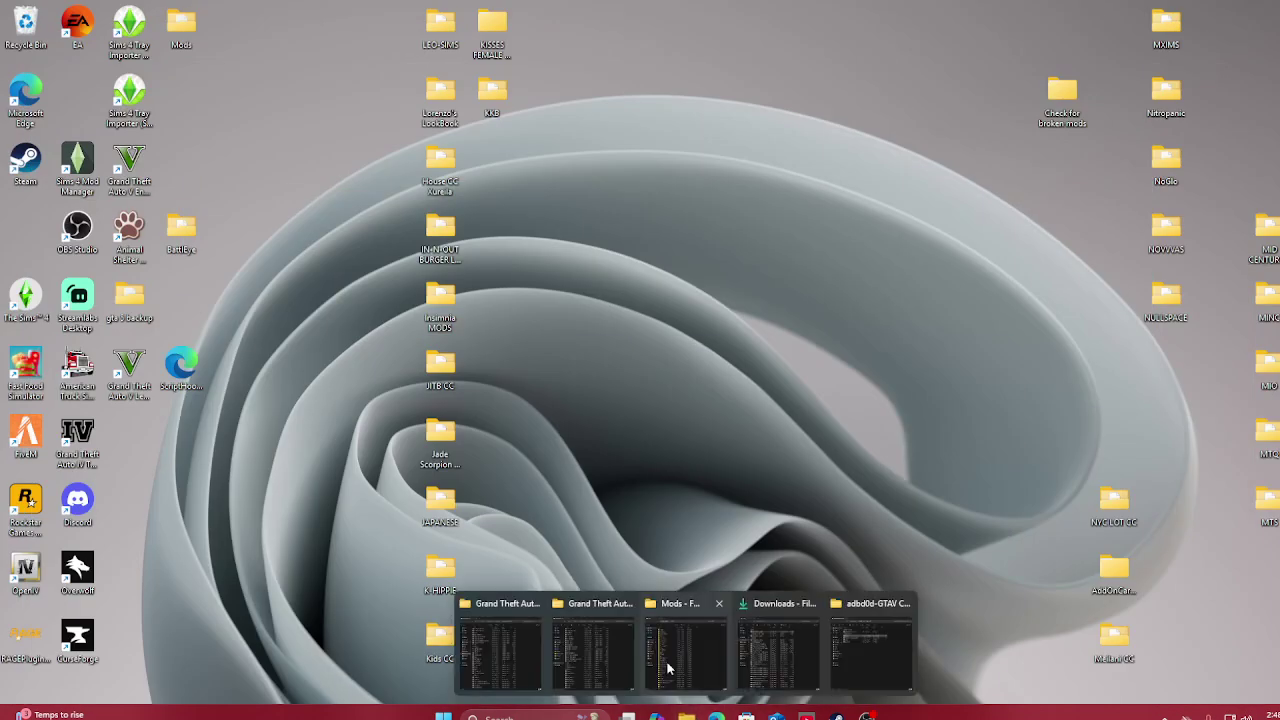
pyautogui.click(534, 668)
pyautogui.moveTo(918, 20); pyautogui.dragTo(582, 34)
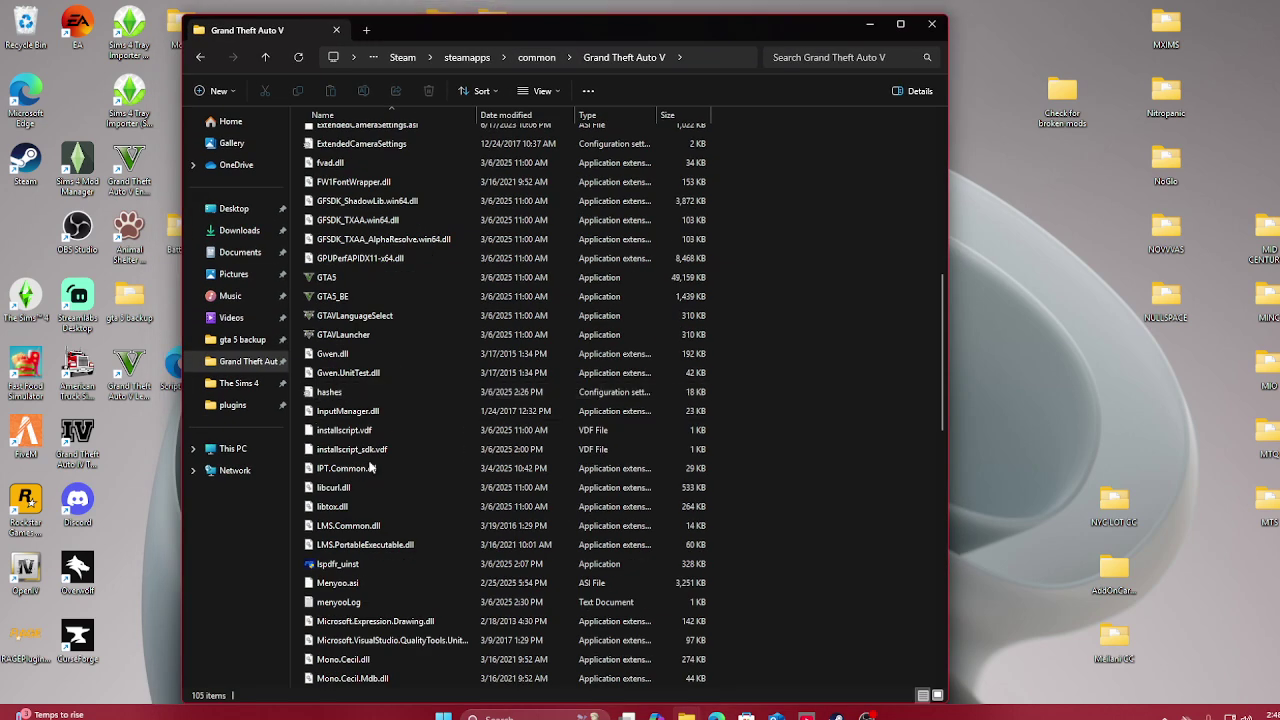
pyautogui.scroll(-8, 350, 470)
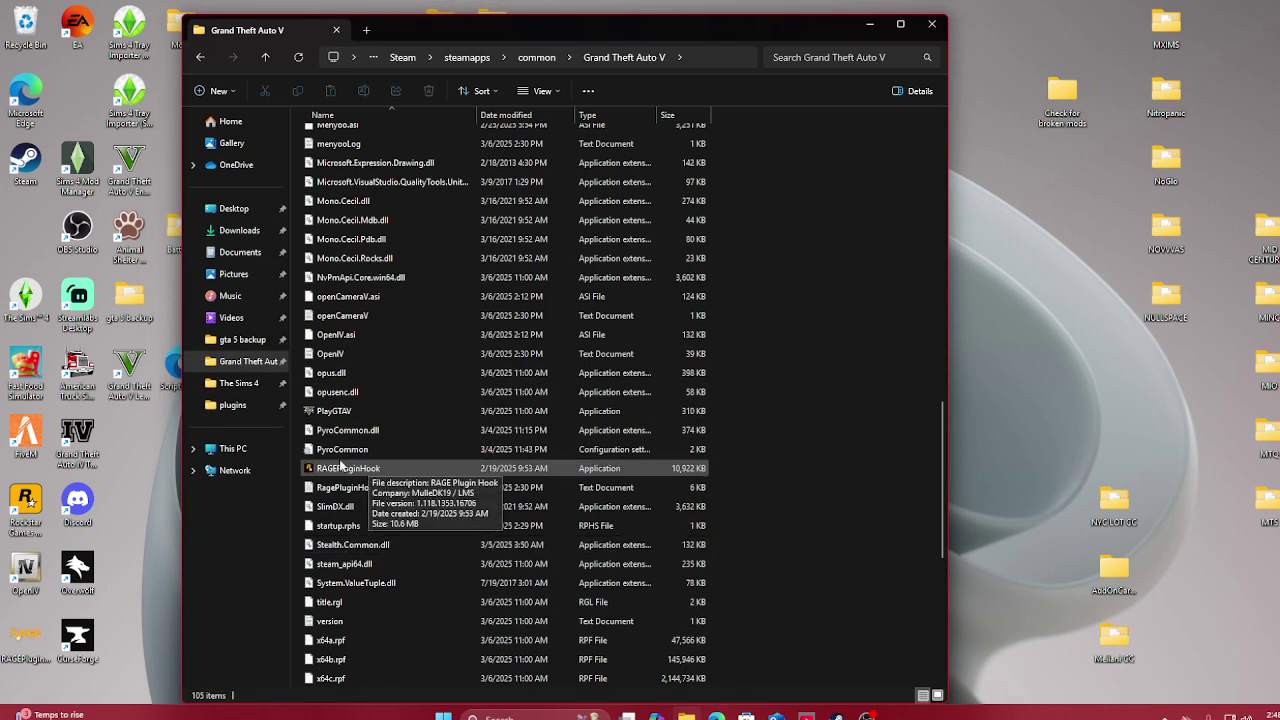
pyautogui.scroll(-1, 352, 433)
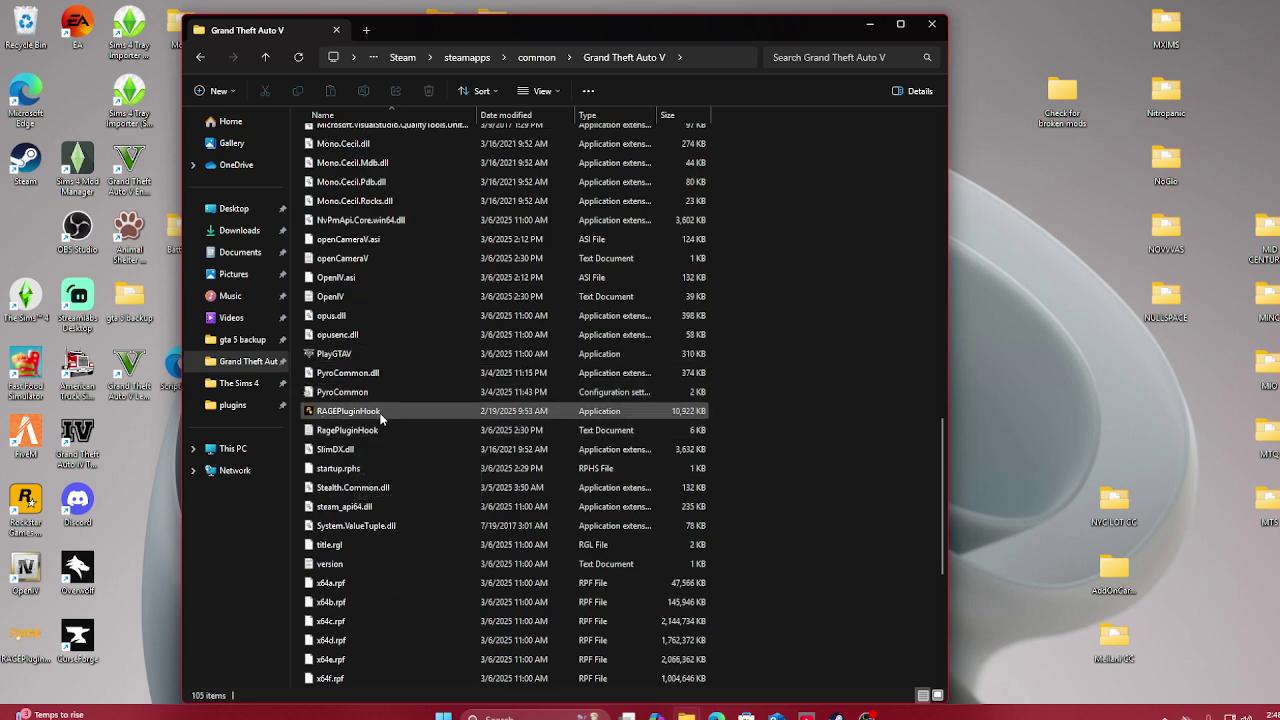
pyautogui.scroll(10, 358, 408)
pyautogui.scroll(6, 352, 410)
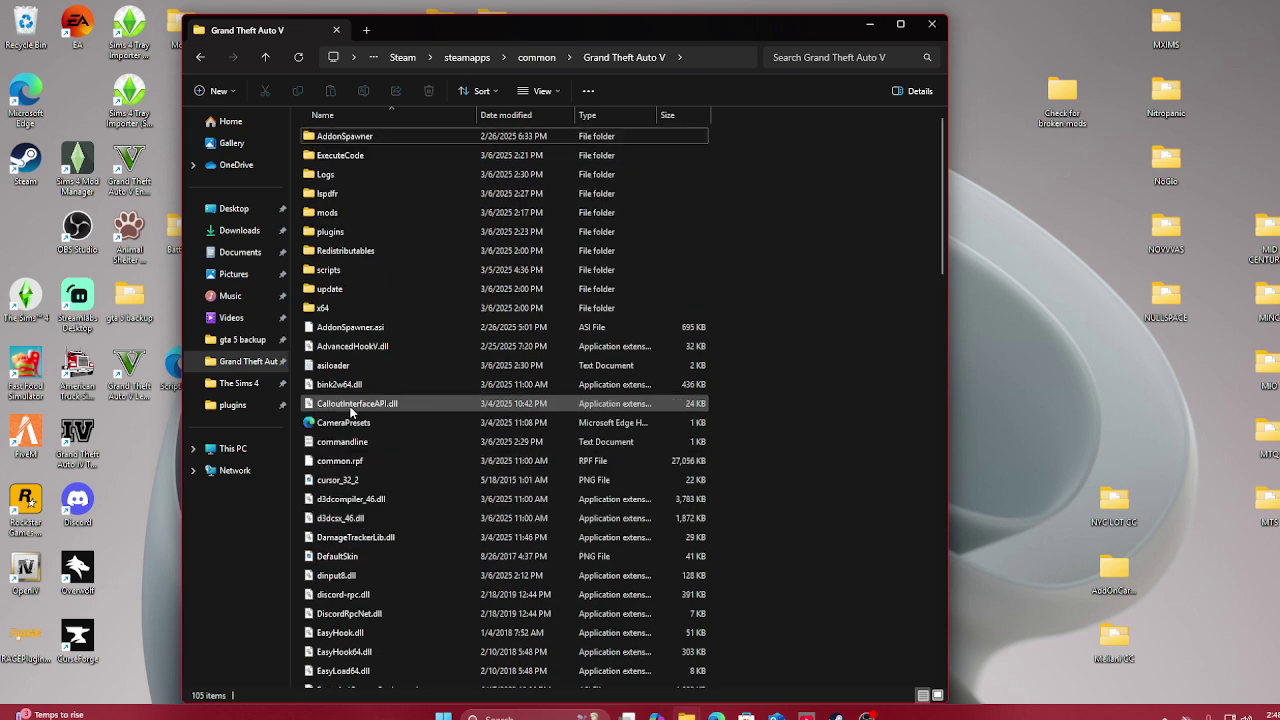
pyautogui.scroll(-2, 430, 410)
pyautogui.scroll(2, 480, 410)
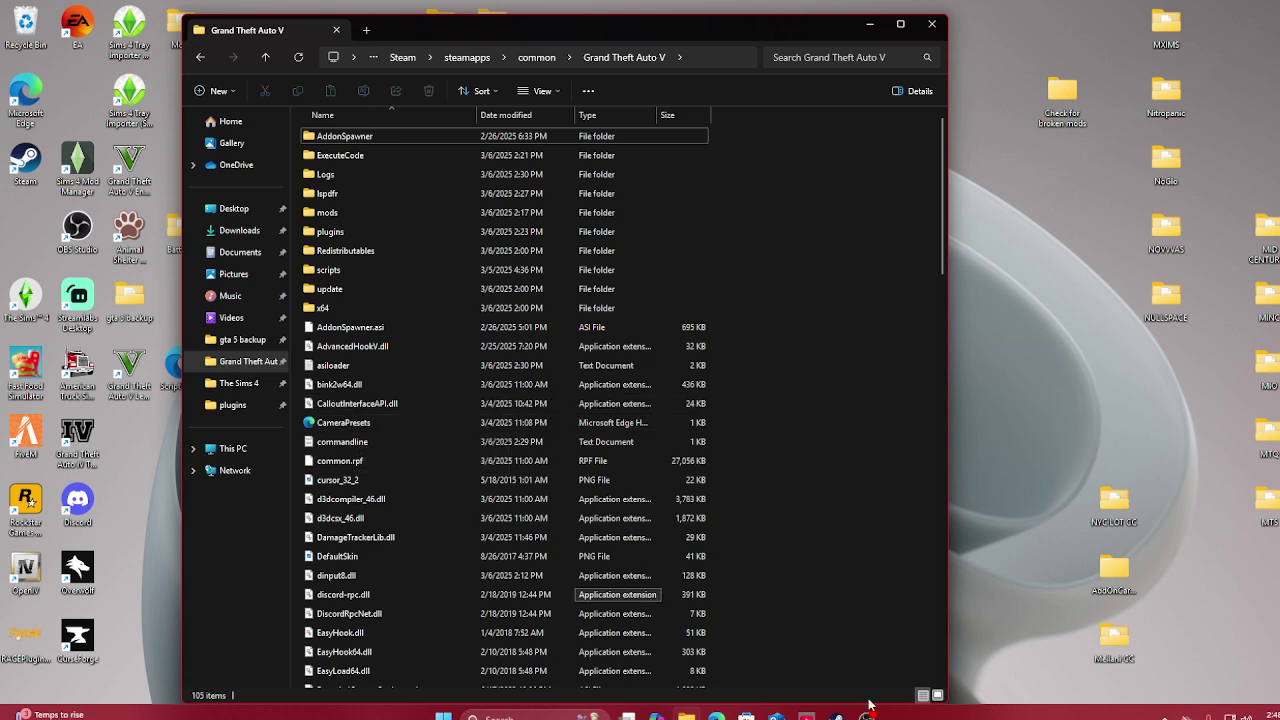
pyautogui.click(716, 716)
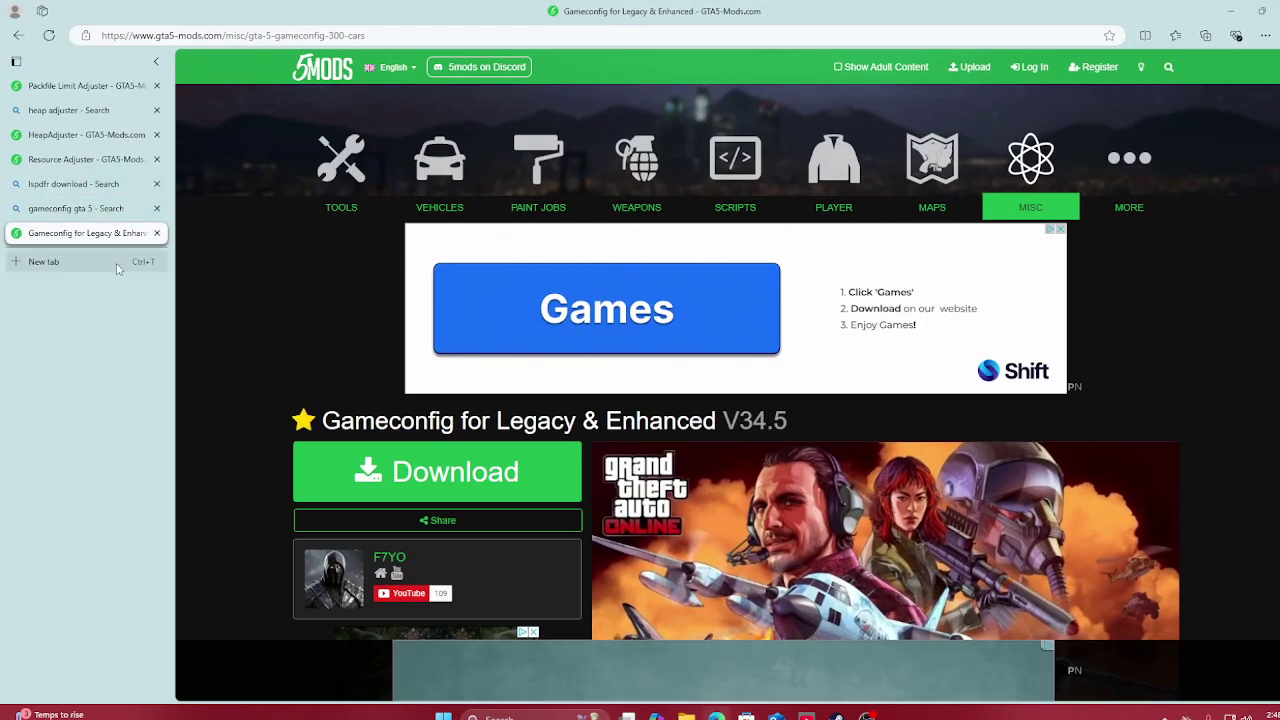
# Open the LCPDFR.com downloads site from the Bing search results
pyautogui.click(74, 194)
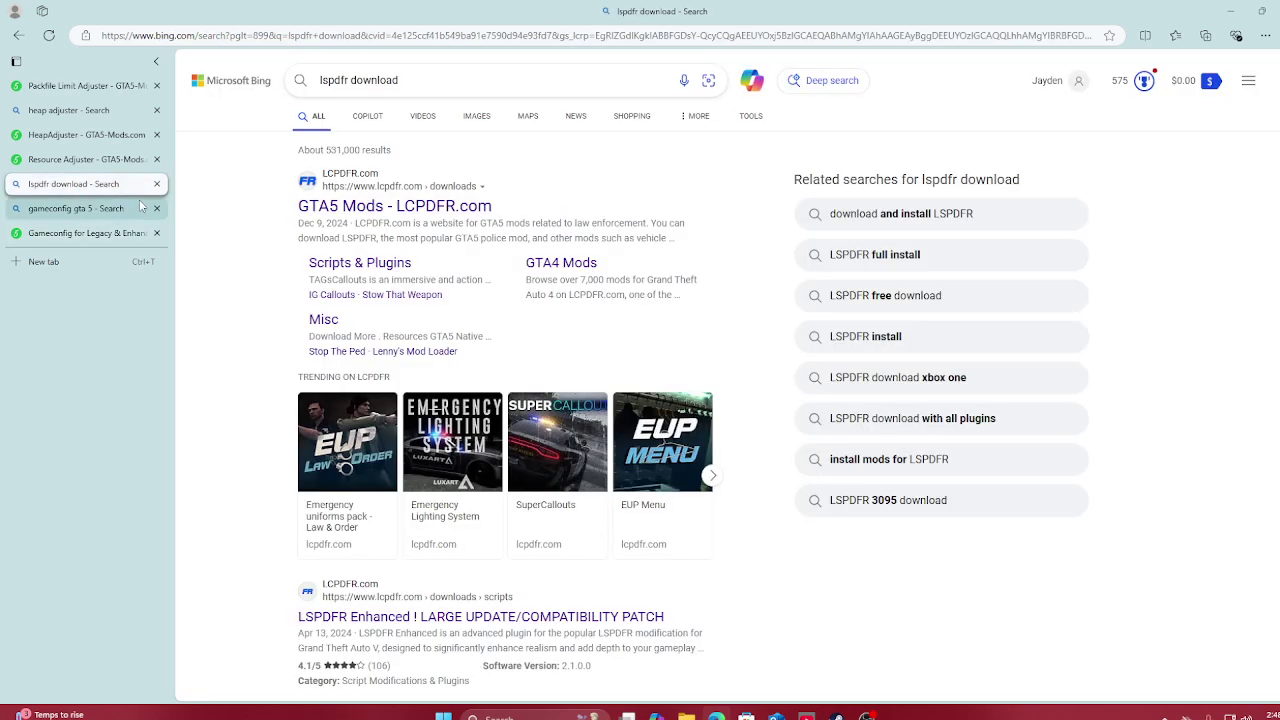
pyautogui.click(405, 206)
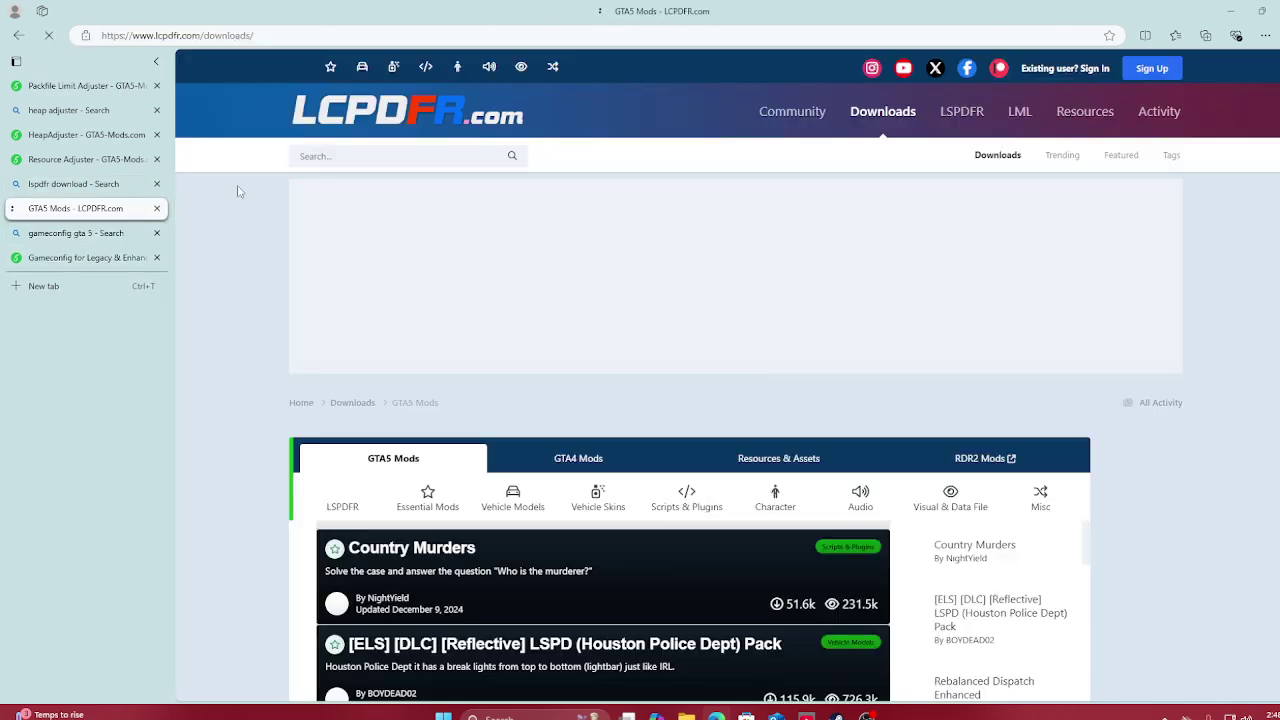
pyautogui.scroll(-7, 780, 340)
pyautogui.scroll(4, 778, 340)
pyautogui.scroll(3, 775, 340)
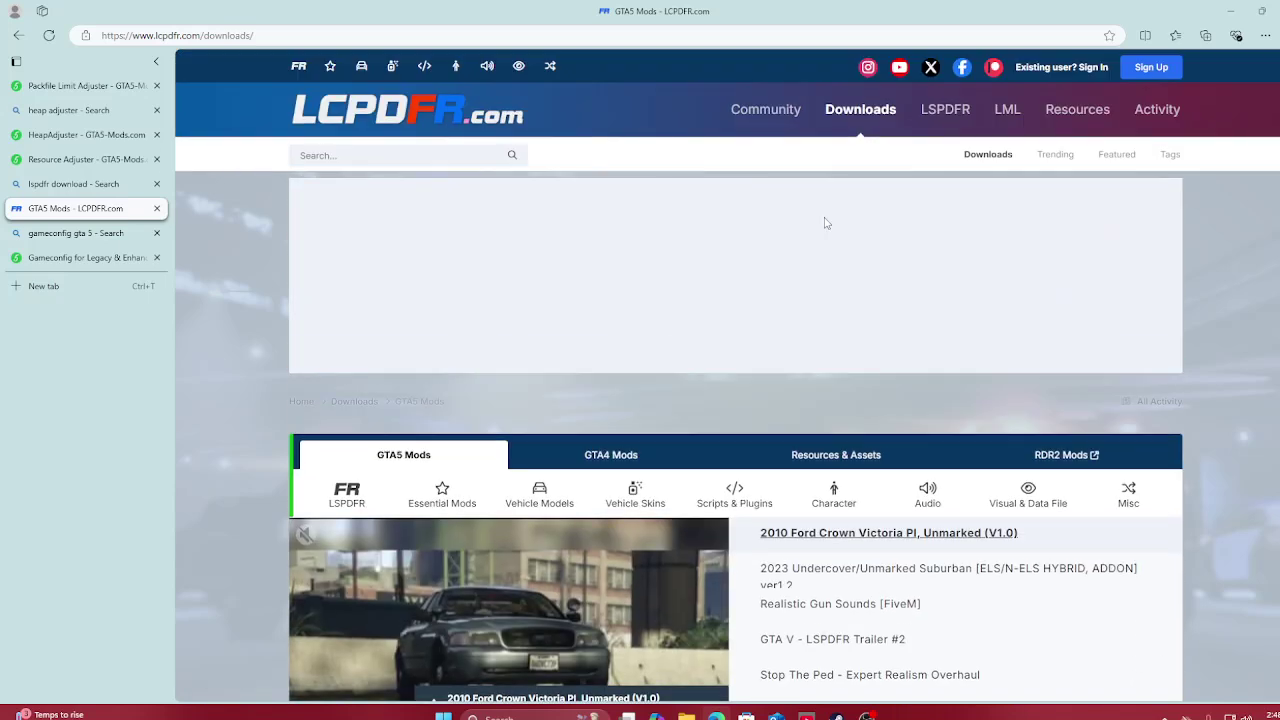
# Search LCPDFR.com for ELS, showing 6,257 results, and open Edge's History list
pyautogui.click(398, 157)
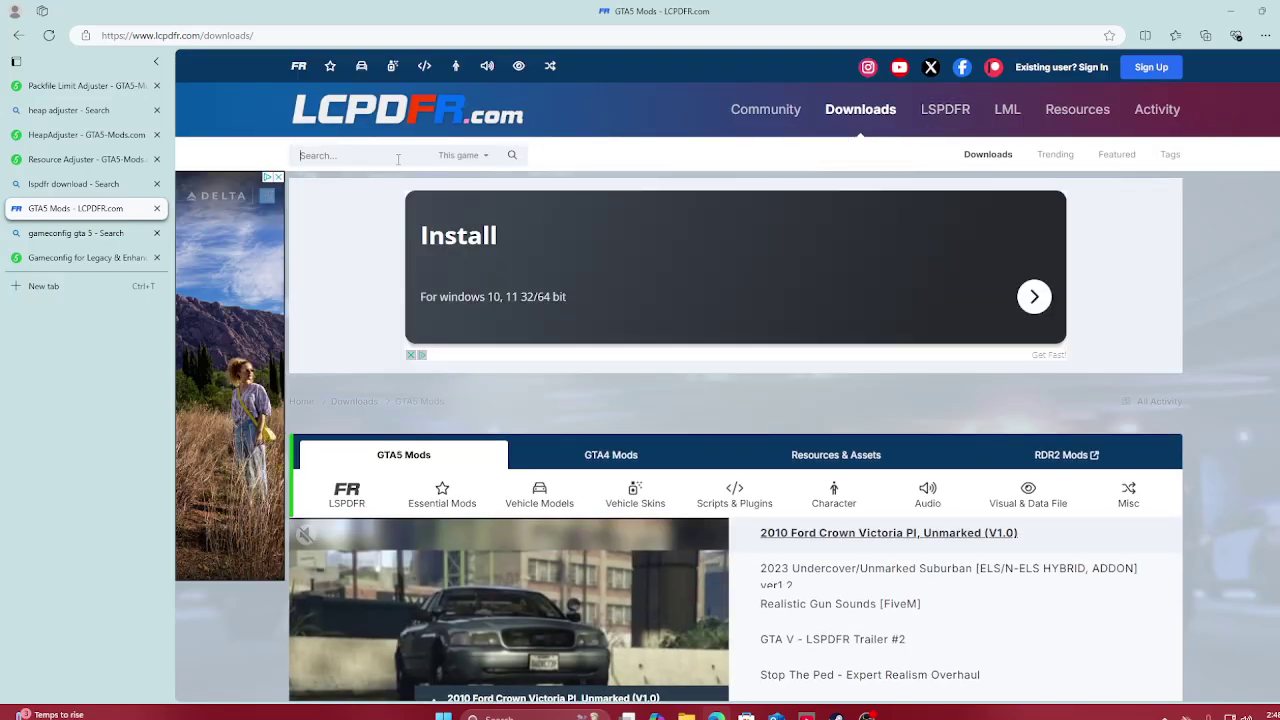
pyautogui.write('ELS')
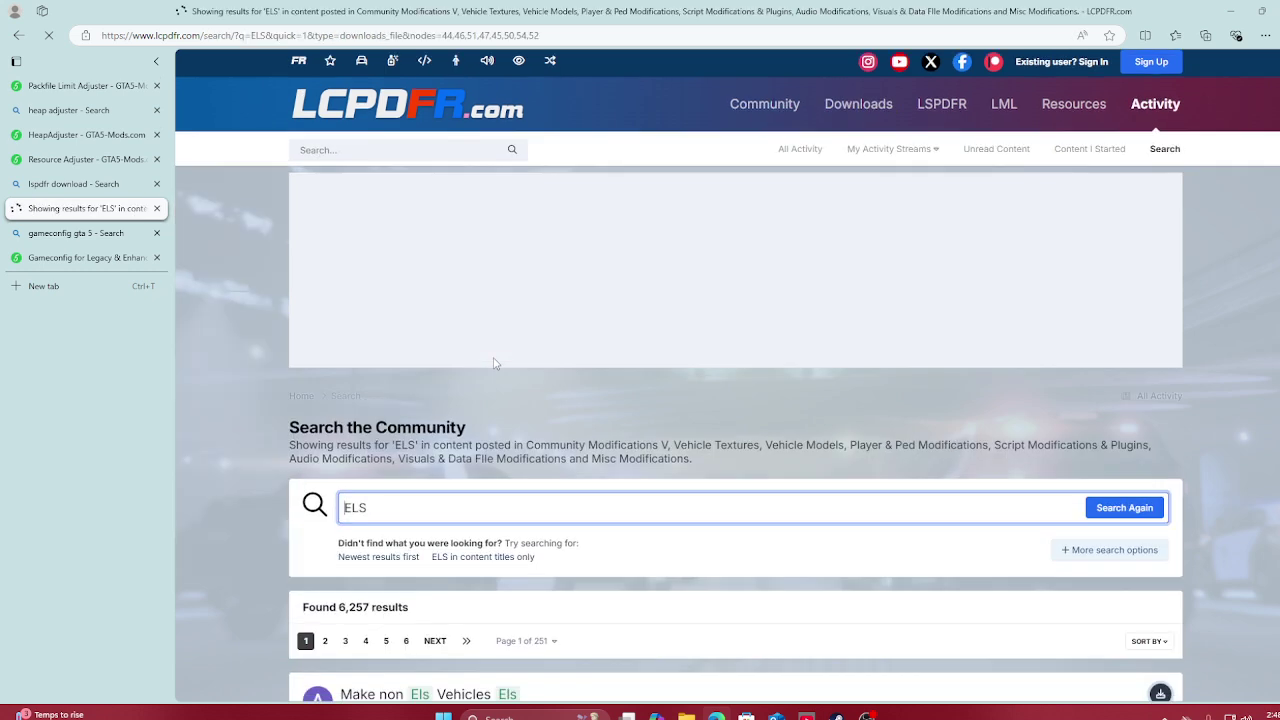
pyautogui.scroll(-3, 495, 370)
pyautogui.scroll(-5, 500, 383)
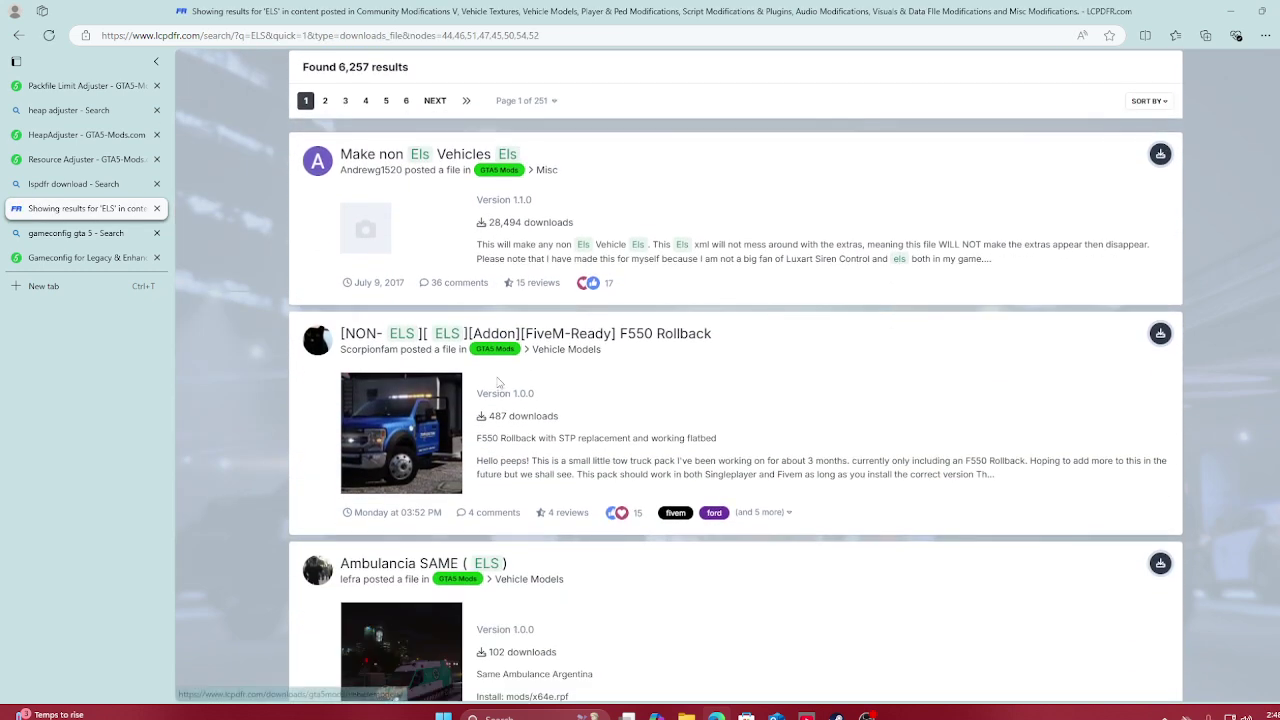
pyautogui.click(97, 184)
pyautogui.click(80, 208)
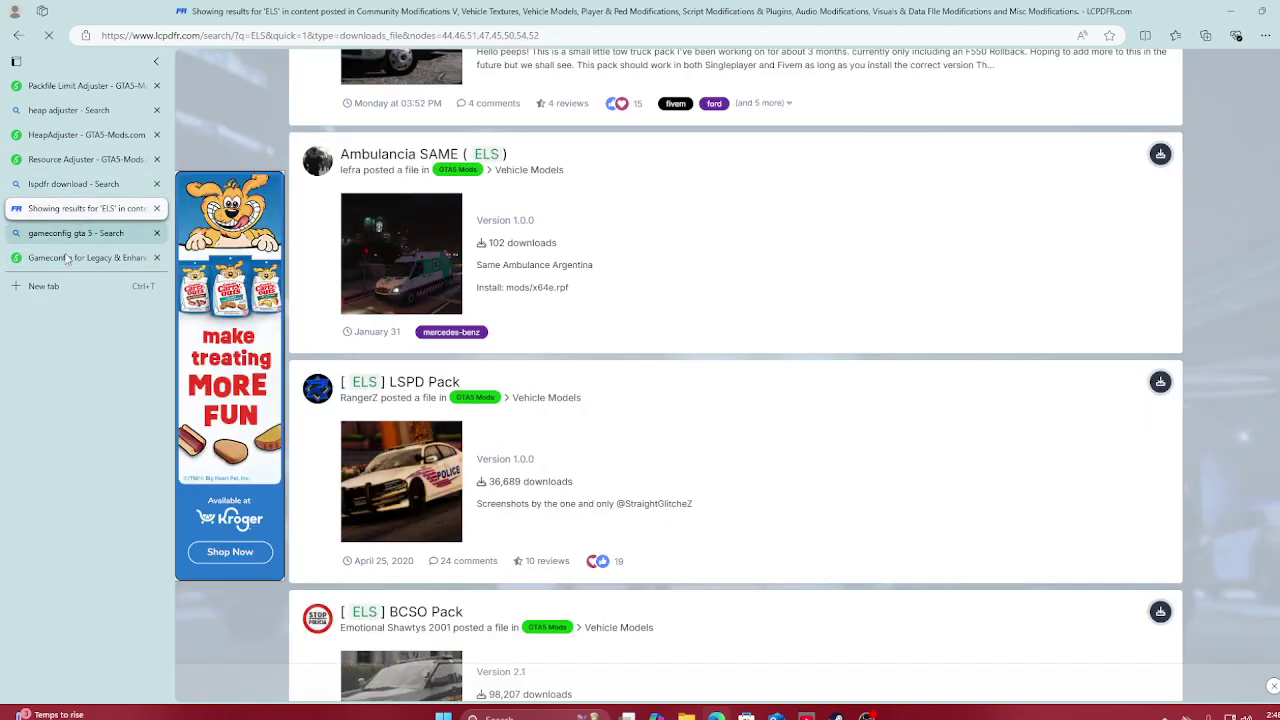
pyautogui.click(1265, 35)
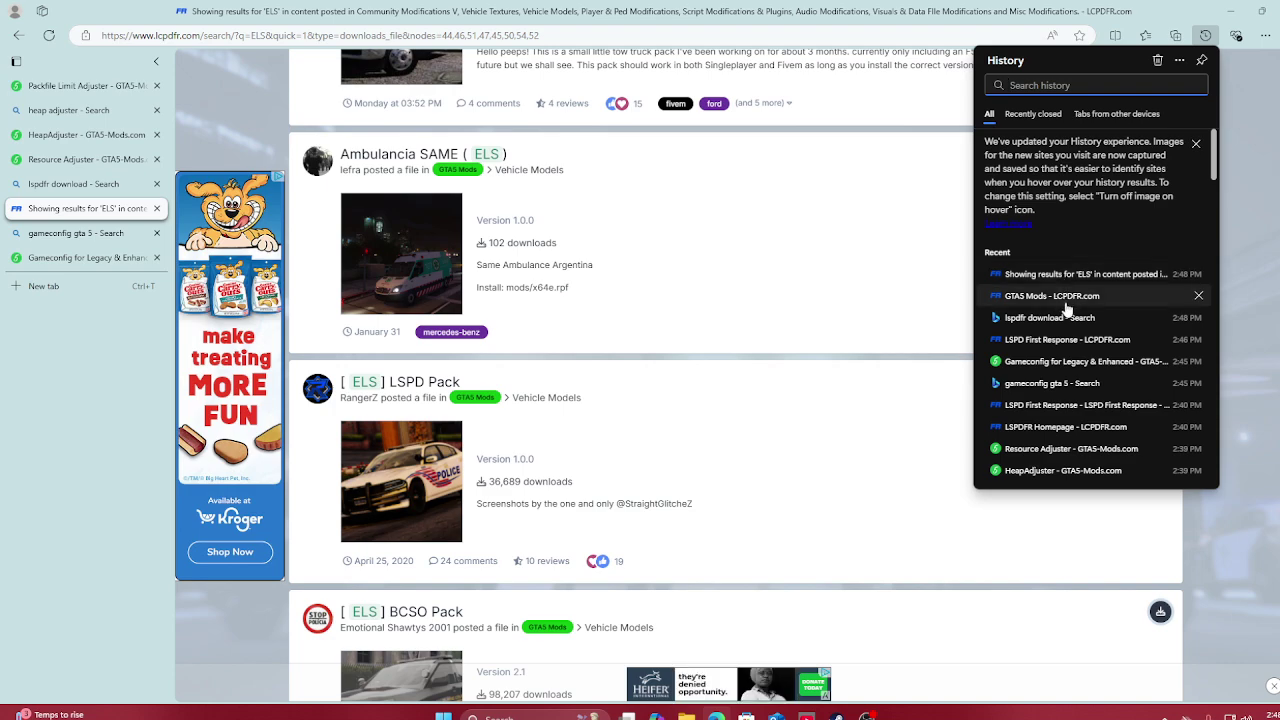
# Reopen the GTA5 Mods - LCPDFR.com downloads page from History in a new tab
pyautogui.click(1067, 295)
pyautogui.scroll(-5, 660, 350)
pyautogui.scroll(2, 880, 270)
pyautogui.click(1262, 36)
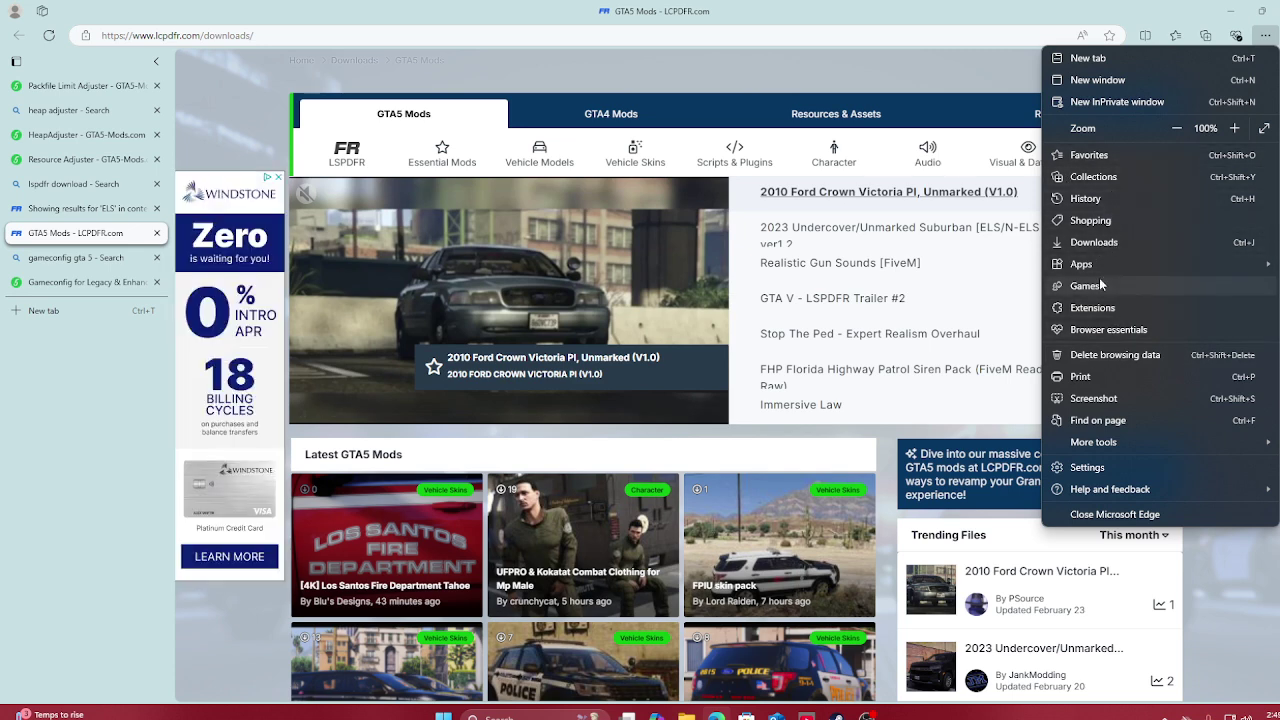
# From History, reopen LSPD First Response and go to Emergency Lighting System 1.05 under You may also like
pyautogui.click(1100, 200)
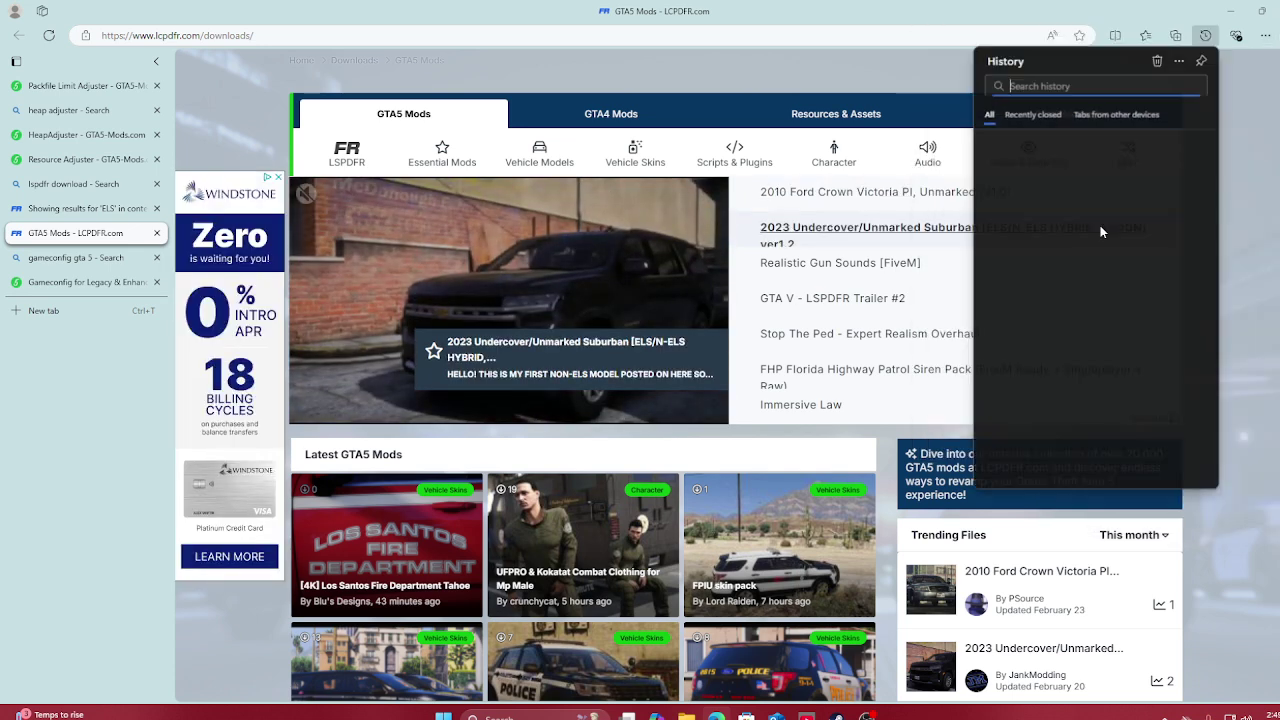
pyautogui.click(1088, 298)
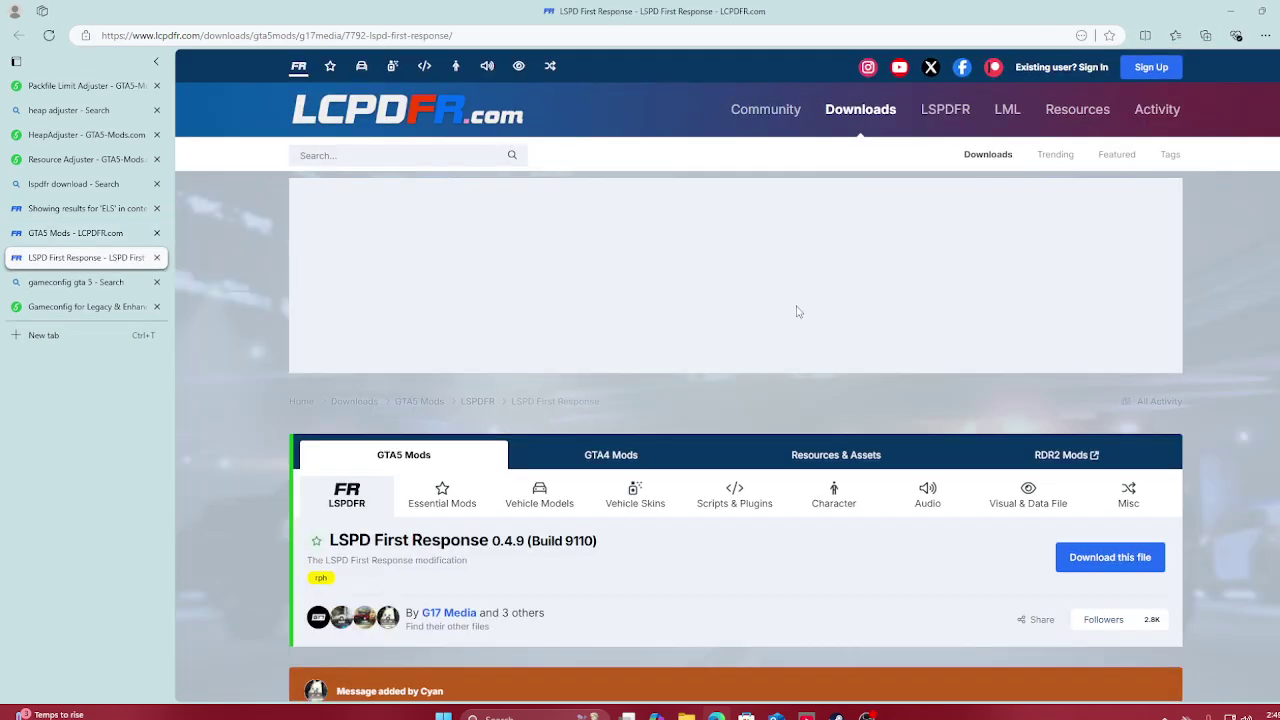
pyautogui.scroll(-15, 682, 418)
pyautogui.scroll(-20, 600, 425)
pyautogui.scroll(-20, 600, 420)
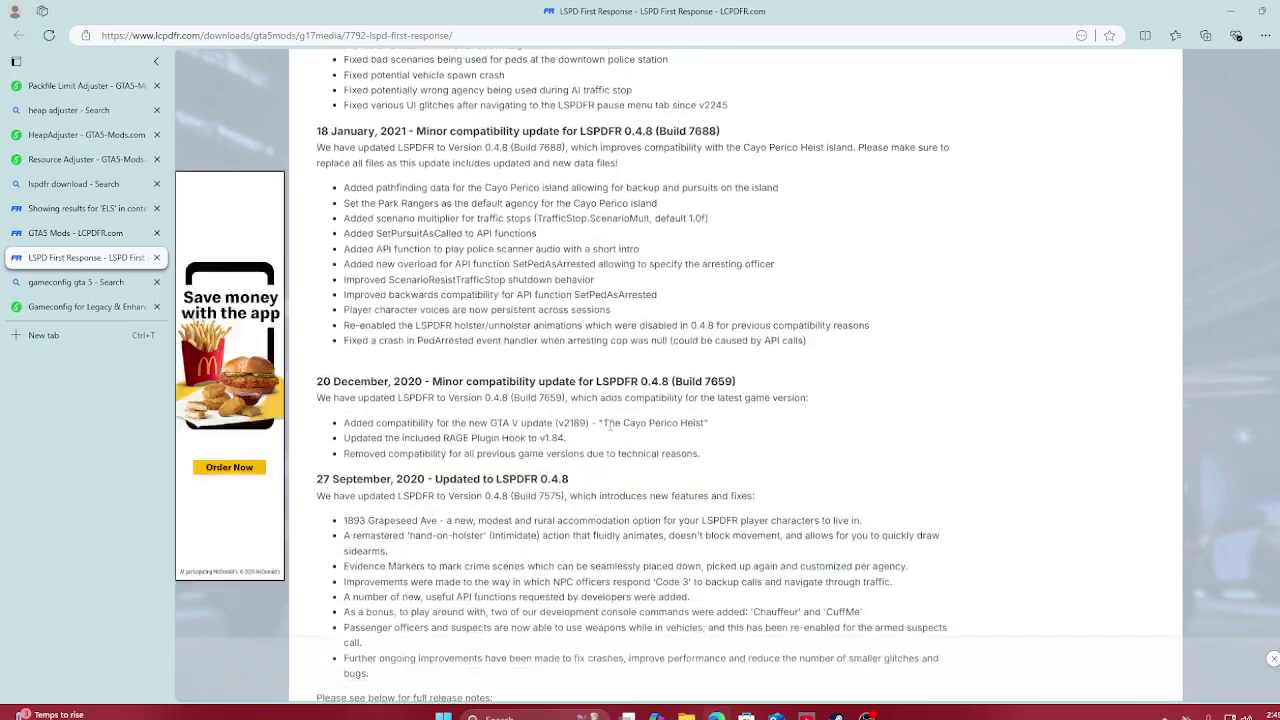
pyautogui.scroll(-5, 610, 426)
pyautogui.click(474, 332)
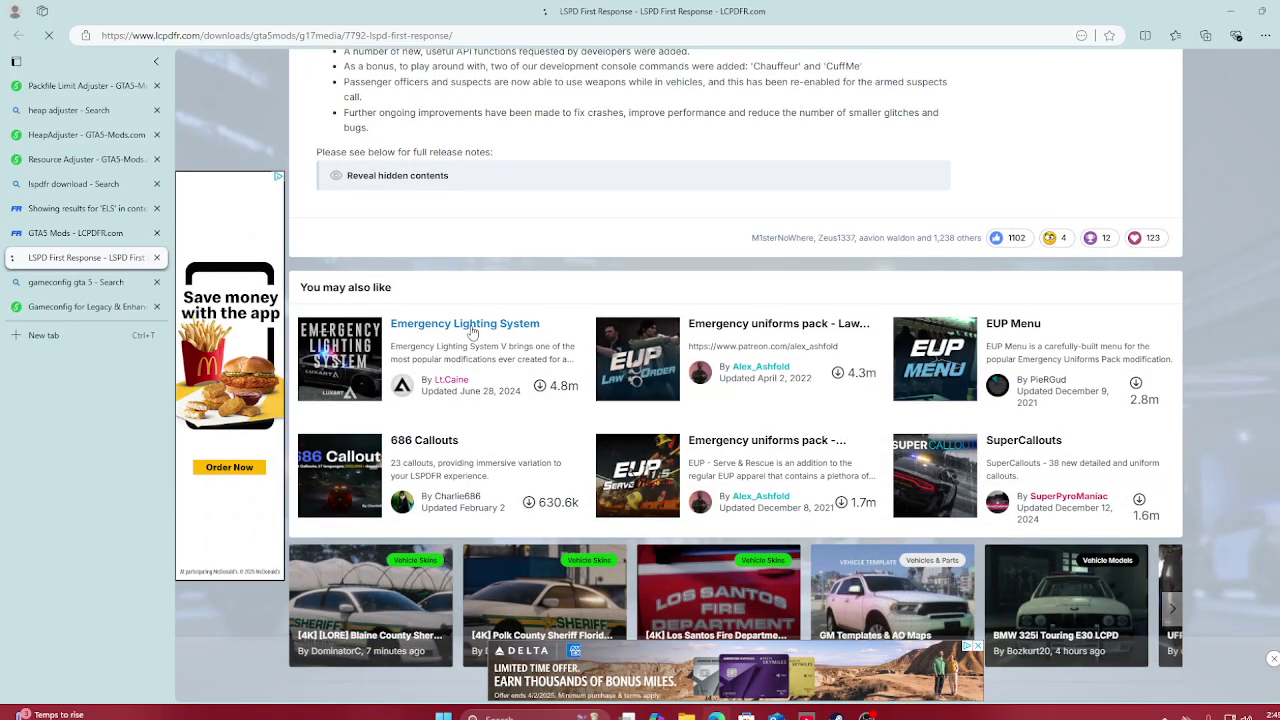
pyautogui.scroll(-4, 615, 235)
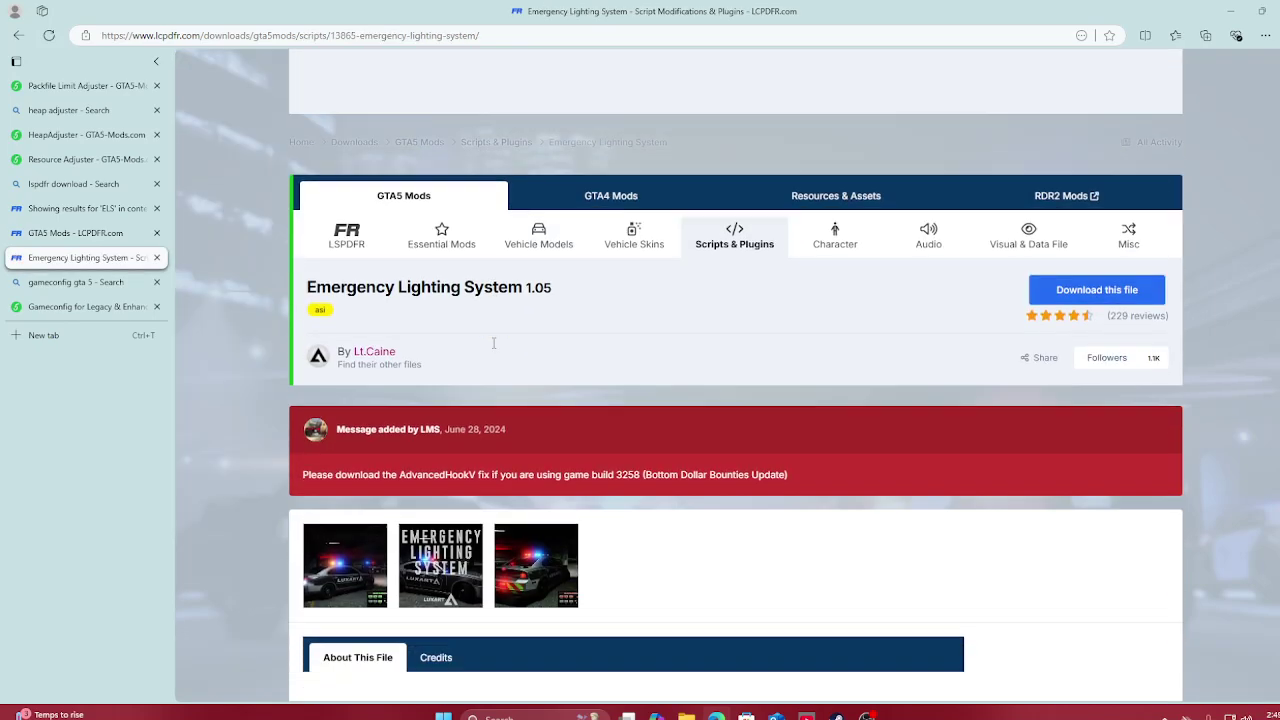
# Agree to the LCPDFR.com download terms and download AdvancedHookV_b3258.zip
pyautogui.click(1053, 143)
pyautogui.click(1055, 273)
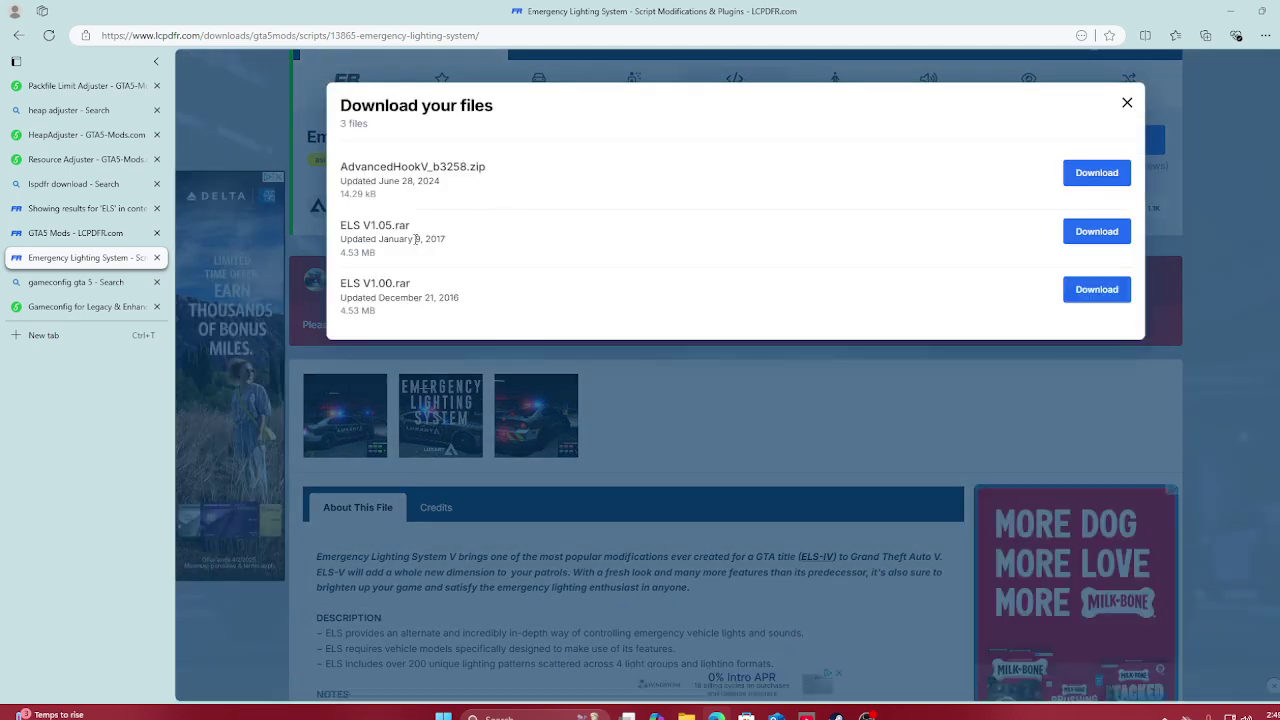
pyautogui.click(1097, 173)
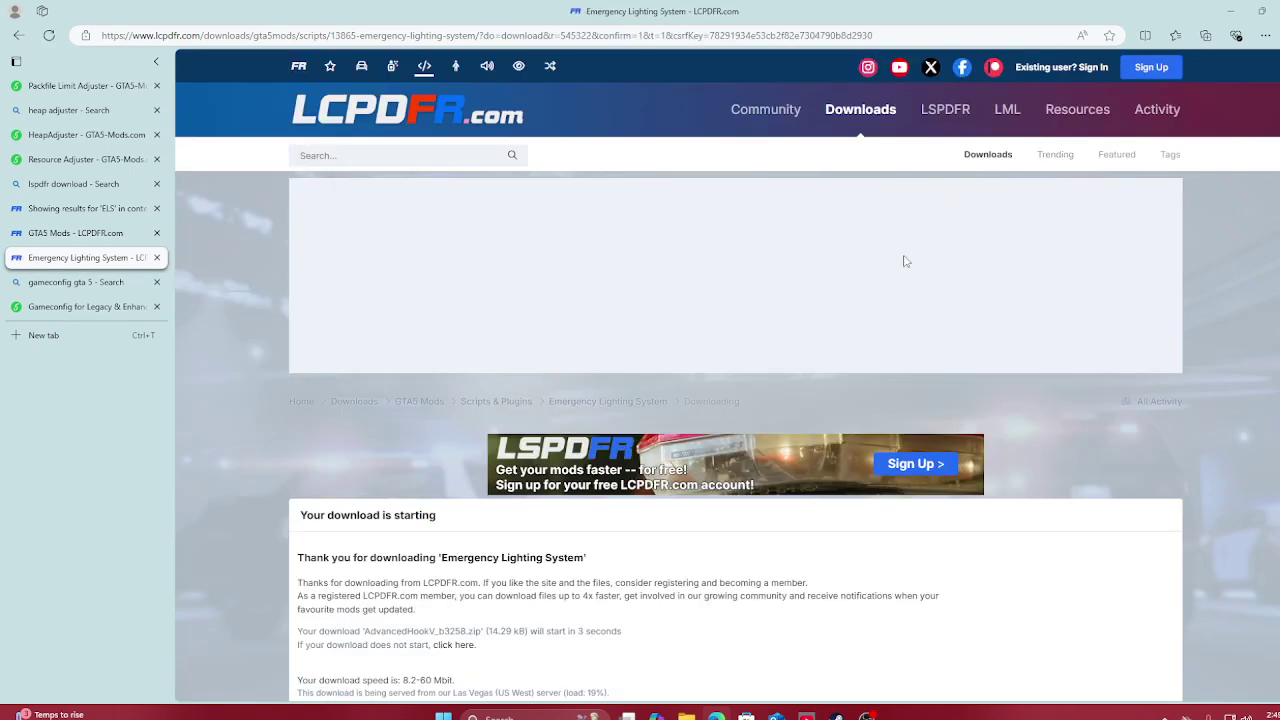
pyautogui.scroll(-5, 906, 261)
pyautogui.scroll(-1, 630, 235)
pyautogui.scroll(5, 630, 235)
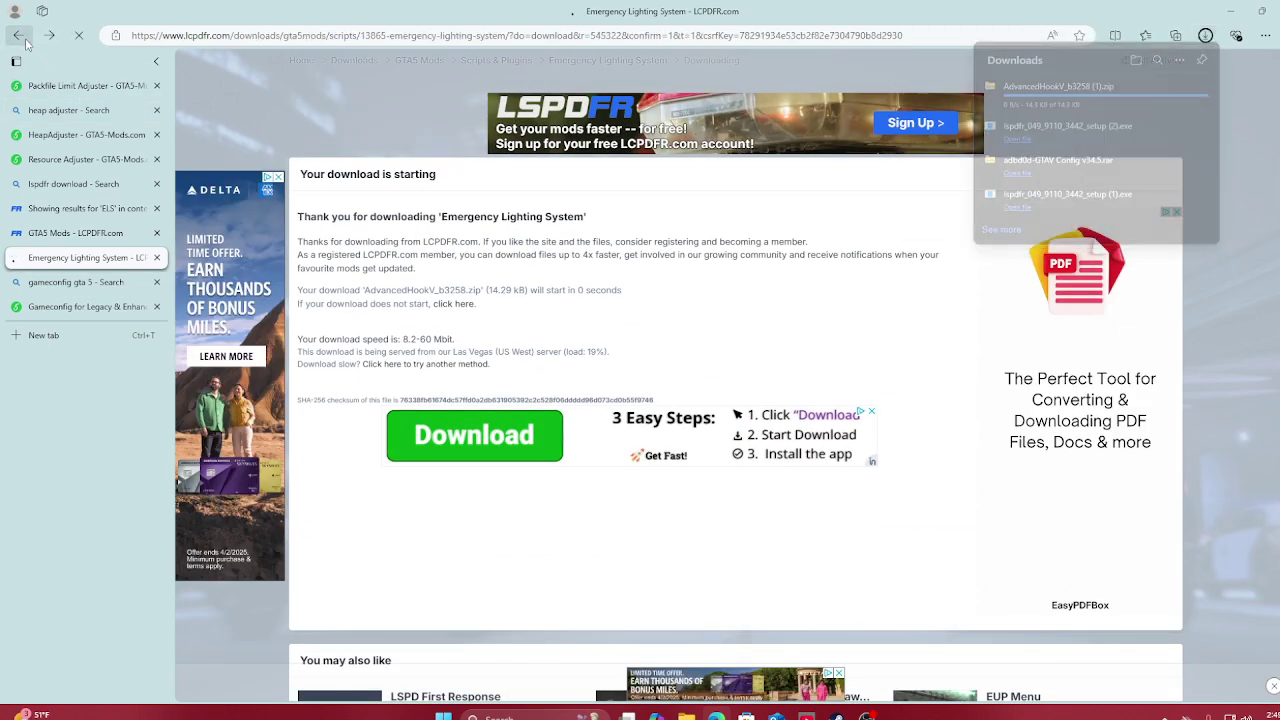
# Go back to the Emergency Lighting System page and start downloading ELS V1.05.rar (4.53 MB)
pyautogui.hotkey('alt', 'Left')
pyautogui.click(1062, 143)
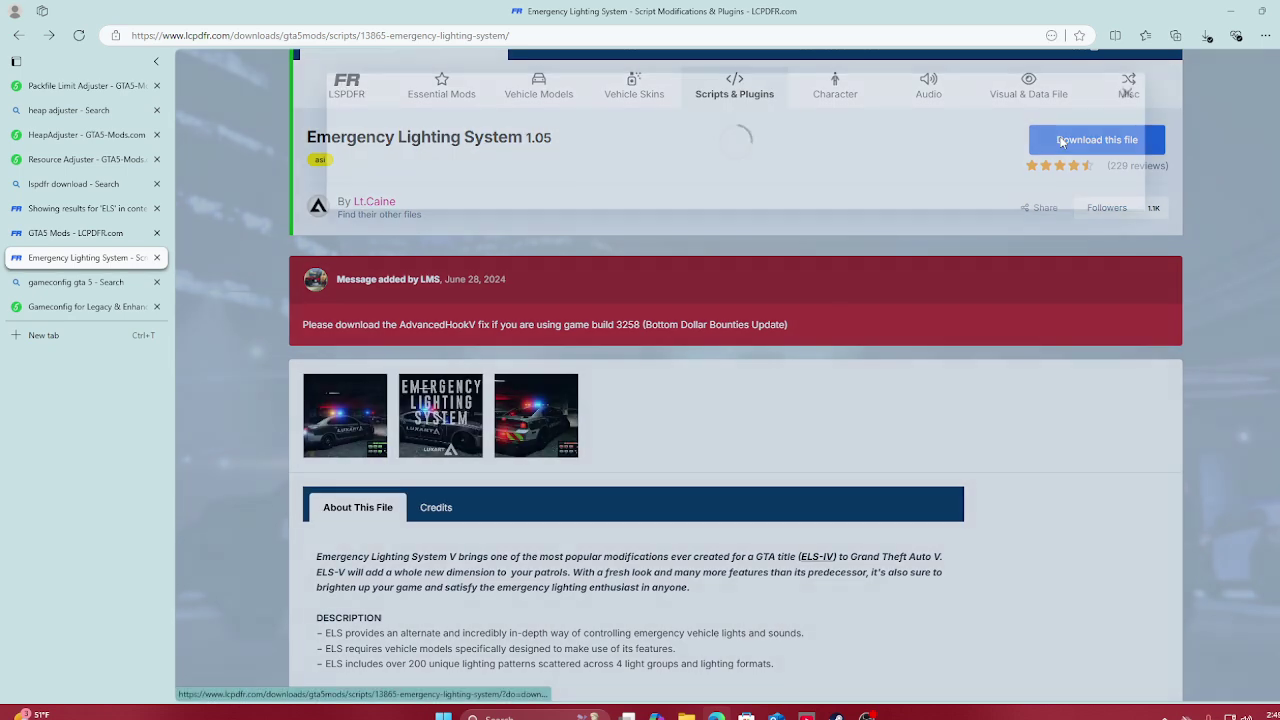
pyautogui.click(1079, 281)
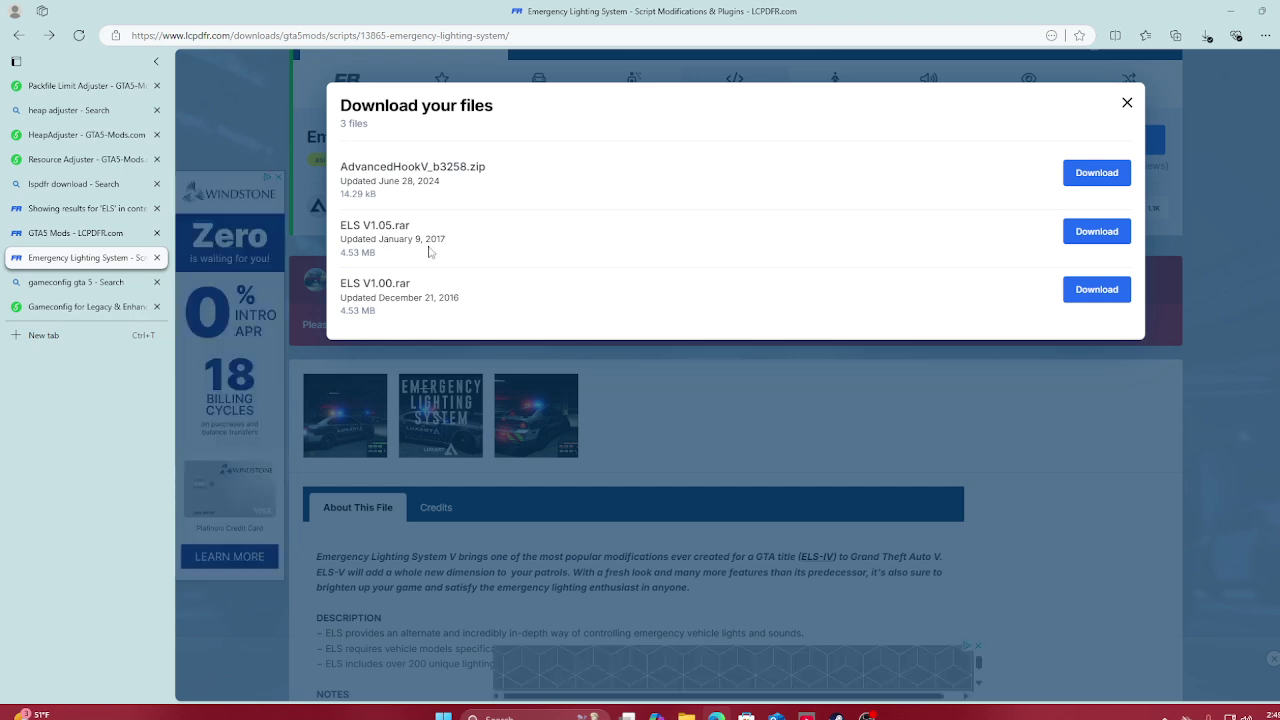
pyautogui.click(1091, 238)
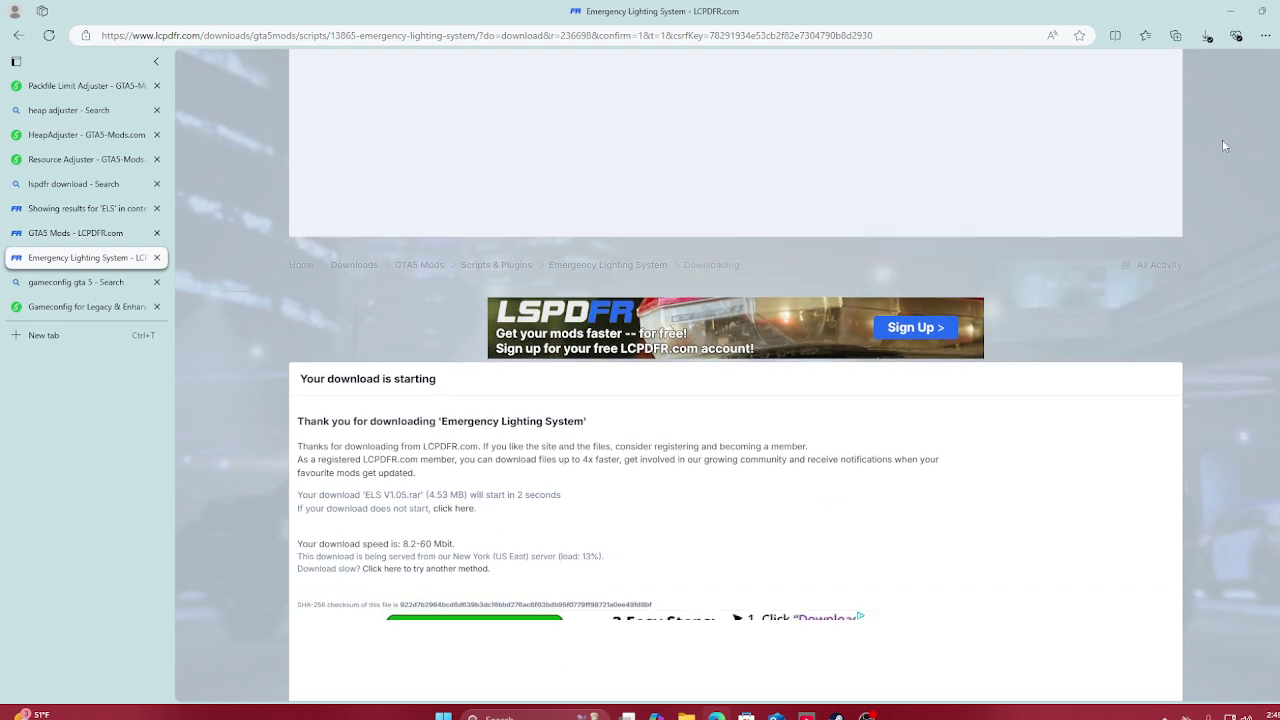
# Open AdvancedHookV_b3258 (1).zip from Edge's downloads list and extract its contents
pyautogui.click(1205, 35)
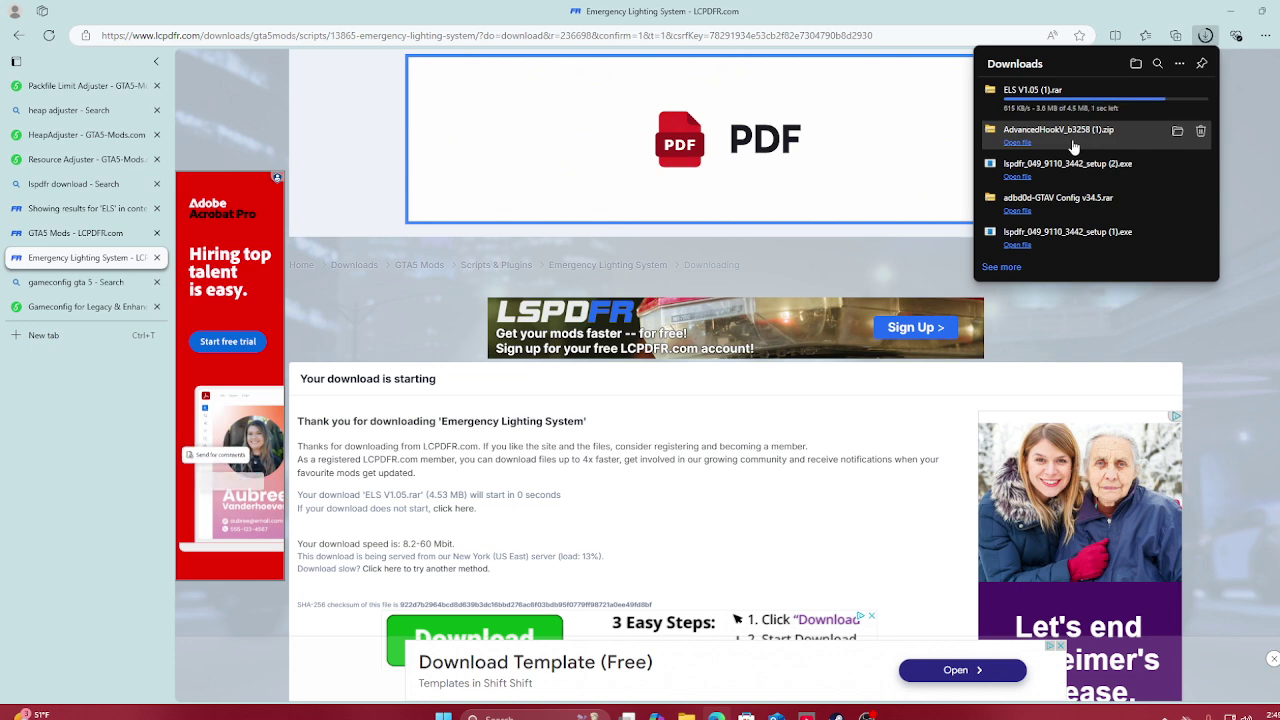
pyautogui.click(1073, 147)
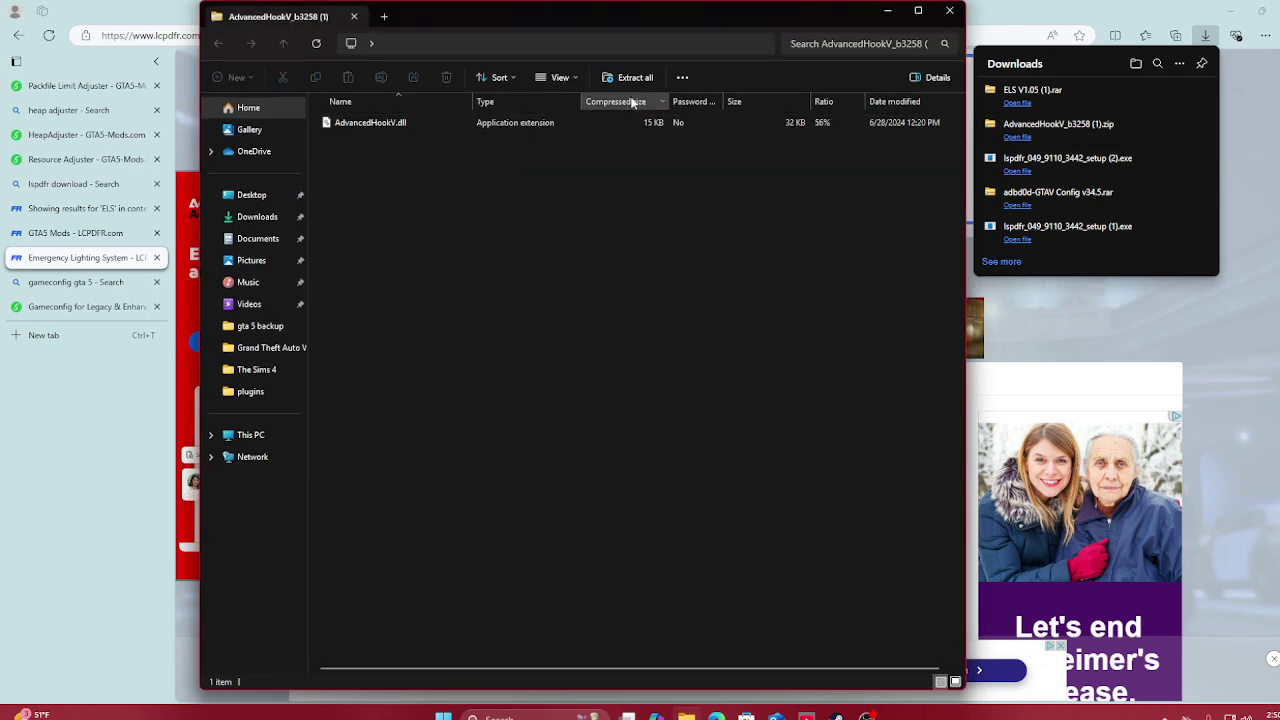
pyautogui.click(635, 77)
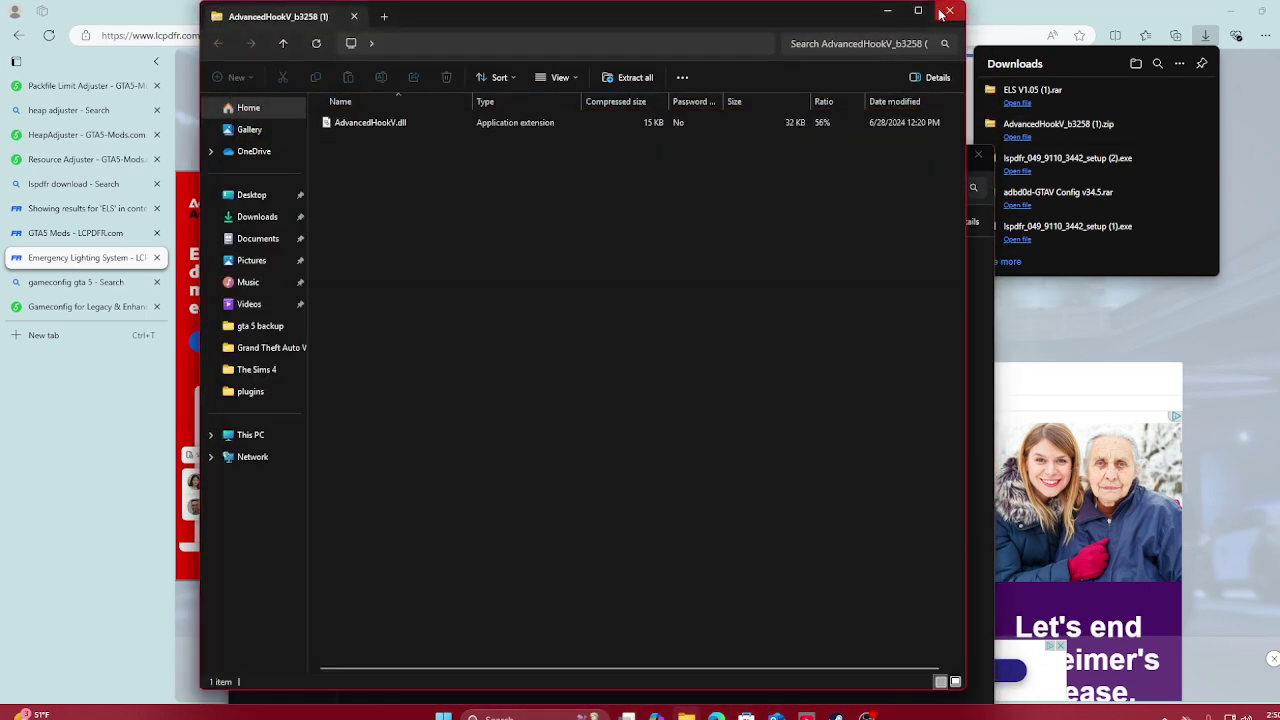
# Extract ELS V1.05 (1).rar into its own folder in Downloads
pyautogui.click(950, 12)
pyautogui.click(1024, 95)
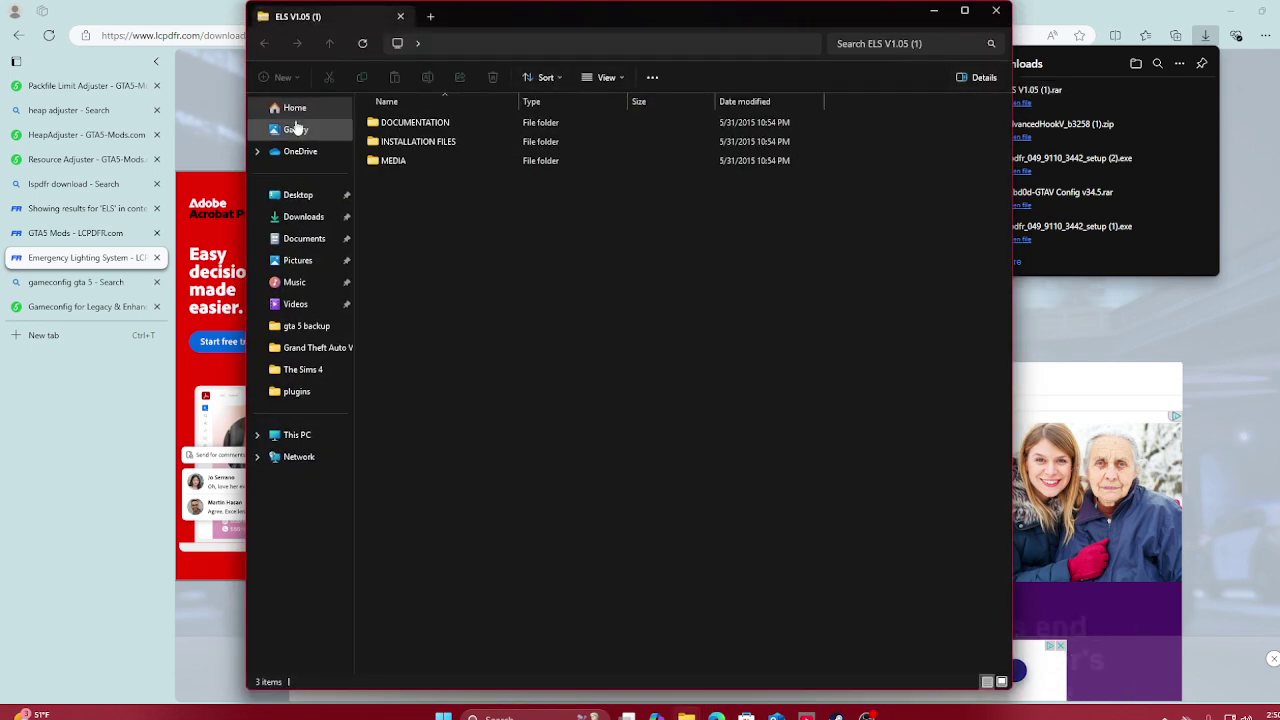
pyautogui.click(304, 217)
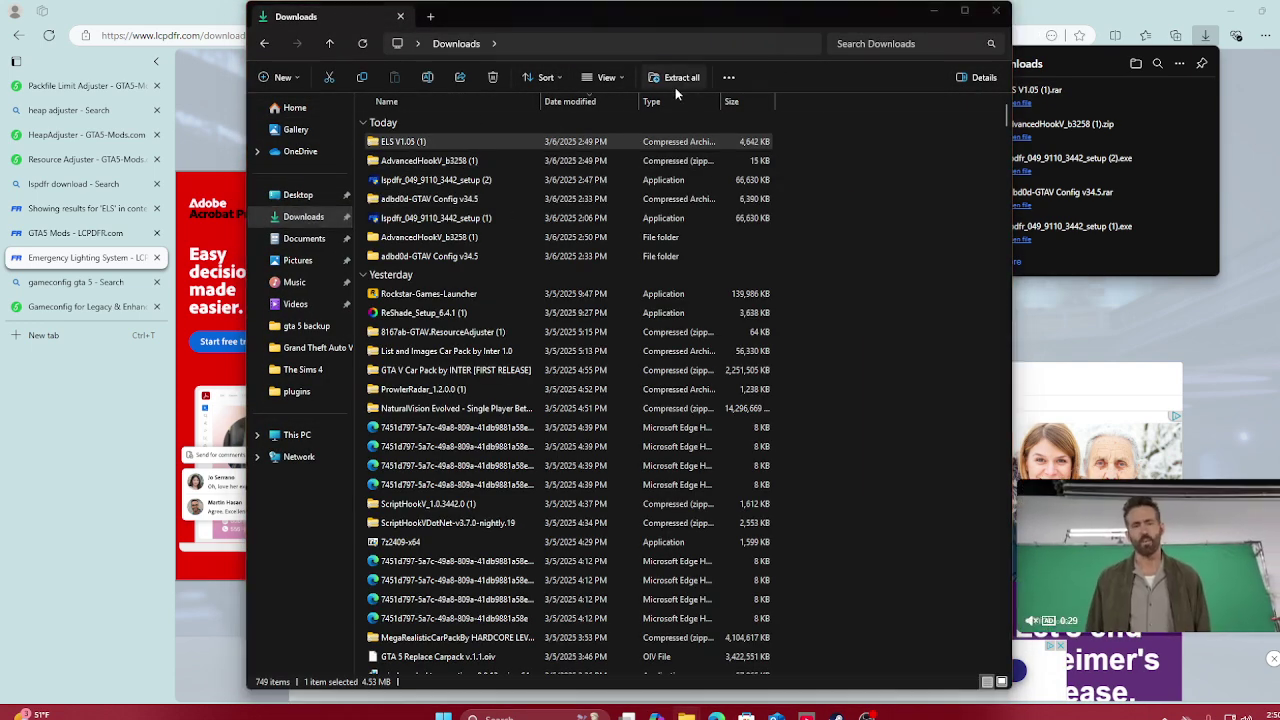
pyautogui.click(675, 80)
pyautogui.click(766, 489)
# Minimize Edge and arrange the ELS, AdvancedHookV and Grand Theft Auto V windows side by side
pyautogui.moveTo(808, 26); pyautogui.dragTo(834, 150)
pyautogui.click(996, 10)
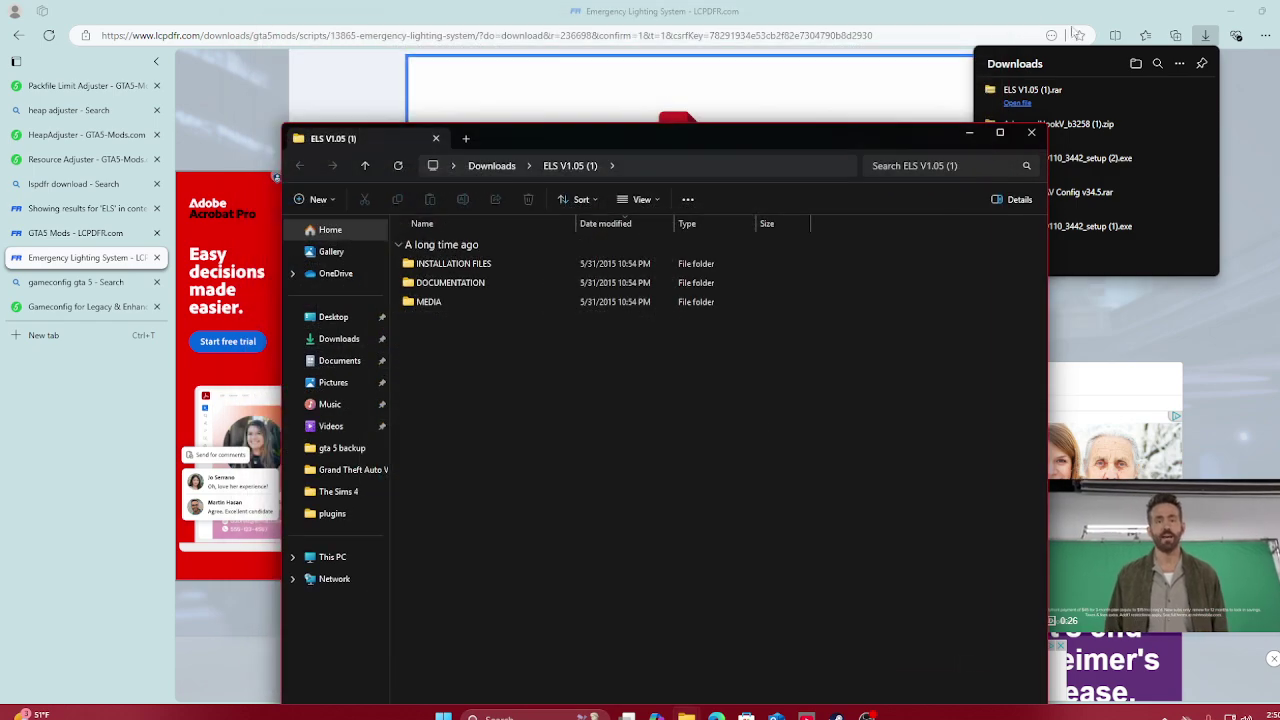
pyautogui.click(1205, 10)
pyautogui.moveTo(752, 147); pyautogui.dragTo(1010, 118)
pyautogui.moveTo(504, 122); pyautogui.dragTo(816, 152)
pyautogui.moveTo(678, 31); pyautogui.dragTo(477, 19)
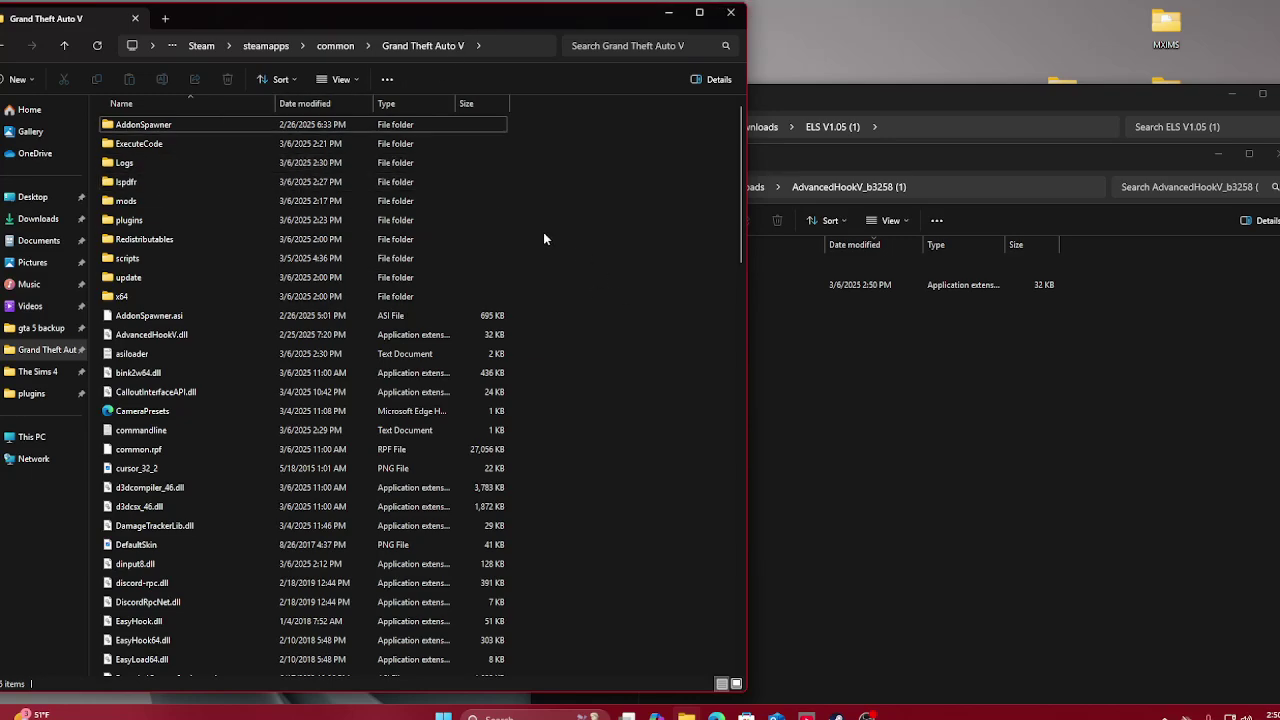
pyautogui.click(783, 362)
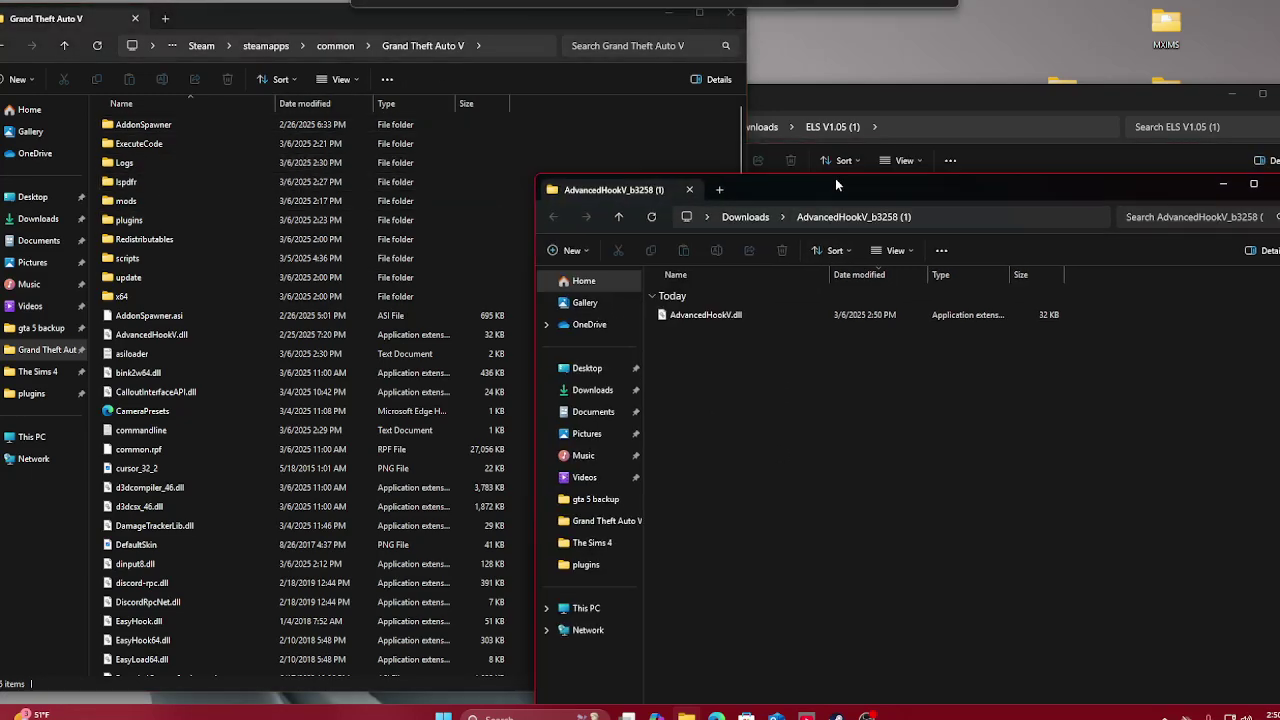
pyautogui.click(870, 98)
pyautogui.moveTo(829, 99); pyautogui.dragTo(808, 371)
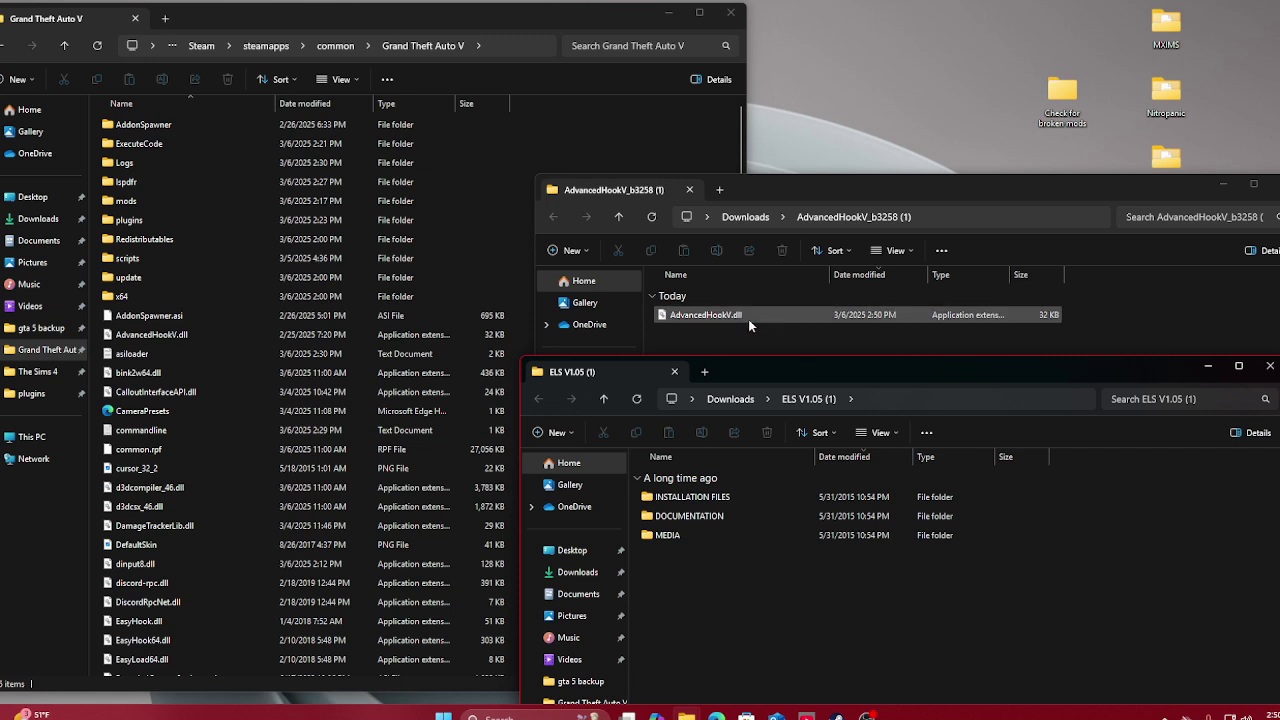
pyautogui.moveTo(764, 319); pyautogui.dragTo(818, 336)
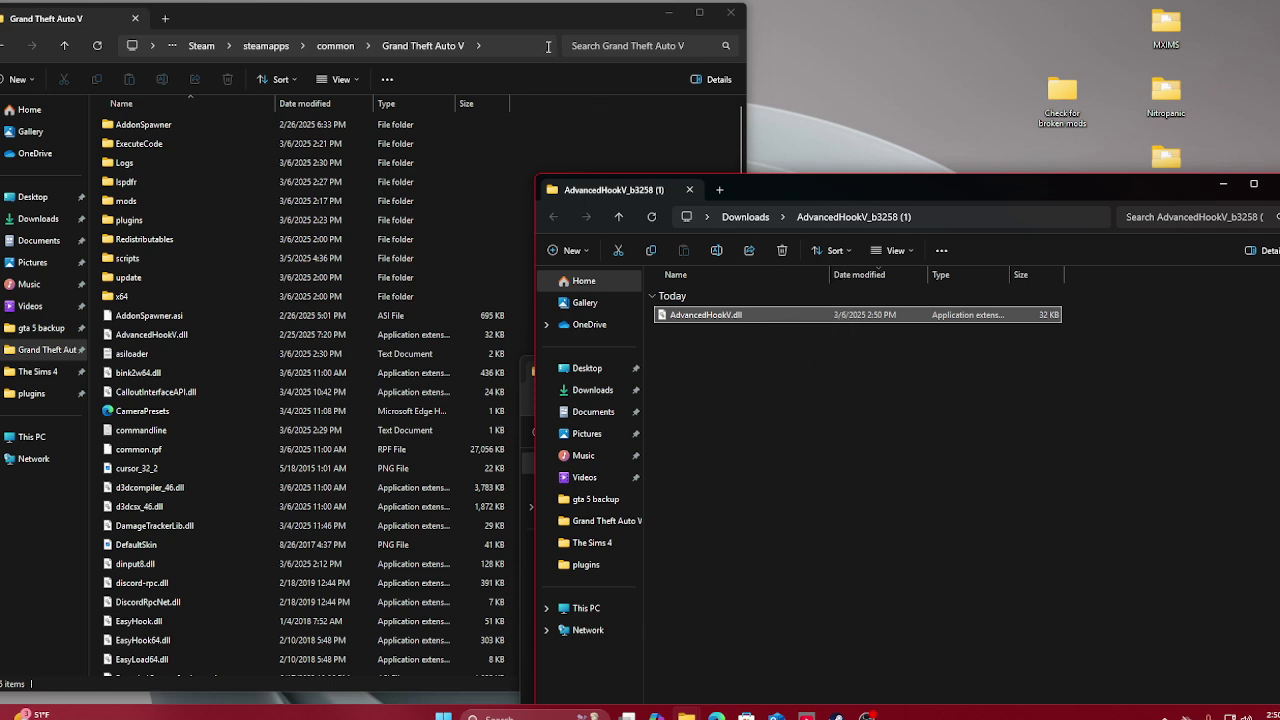
pyautogui.moveTo(505, 26); pyautogui.dragTo(572, 29)
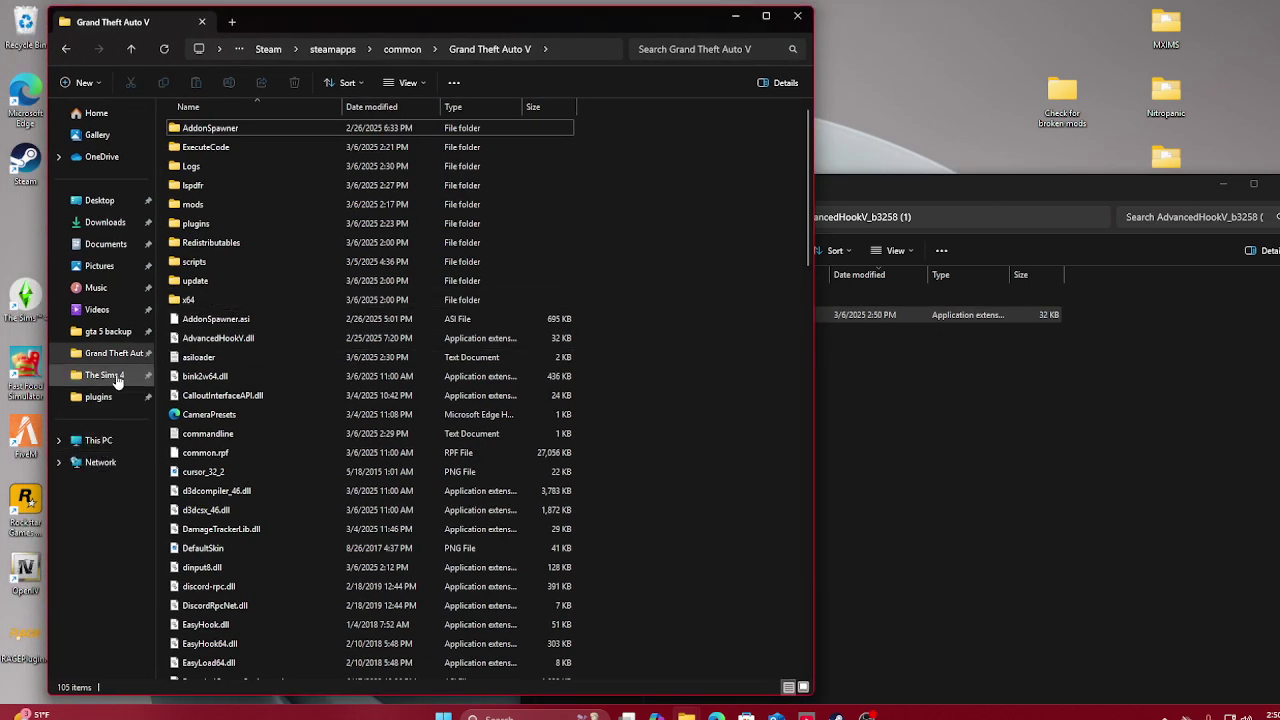
pyautogui.click(105, 244)
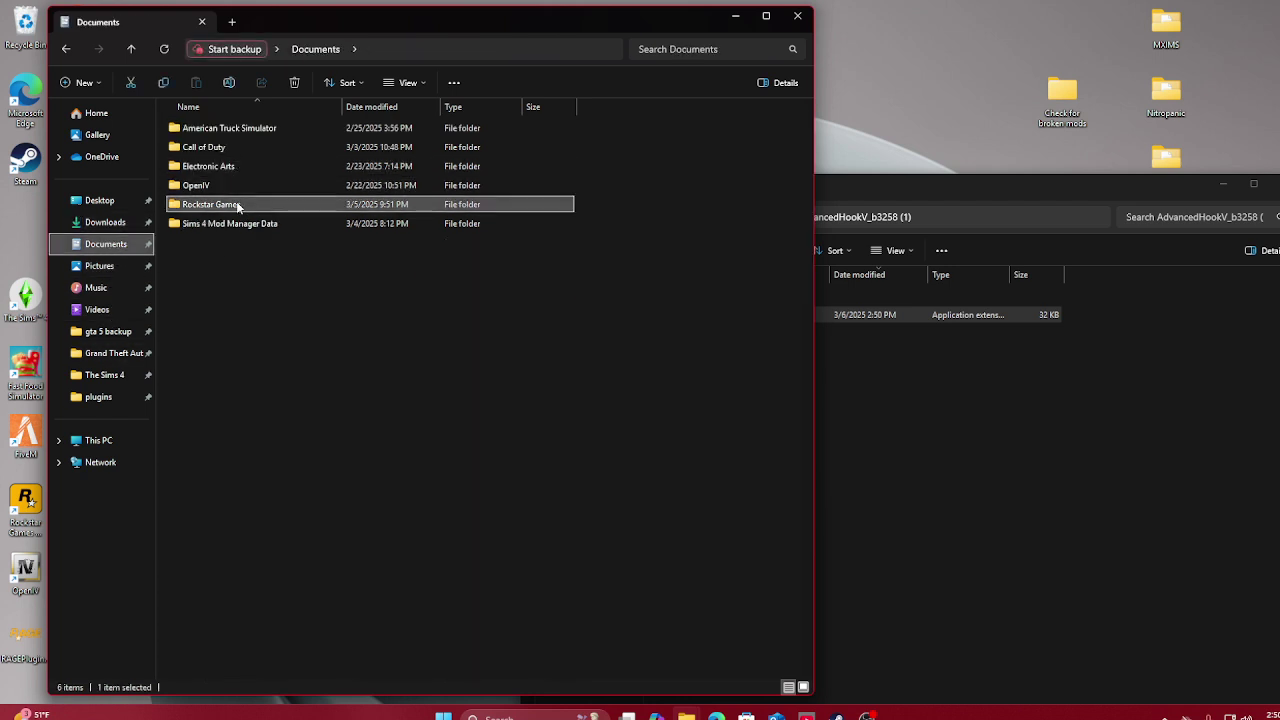
pyautogui.doubleClick(238, 205)
pyautogui.doubleClick(211, 147)
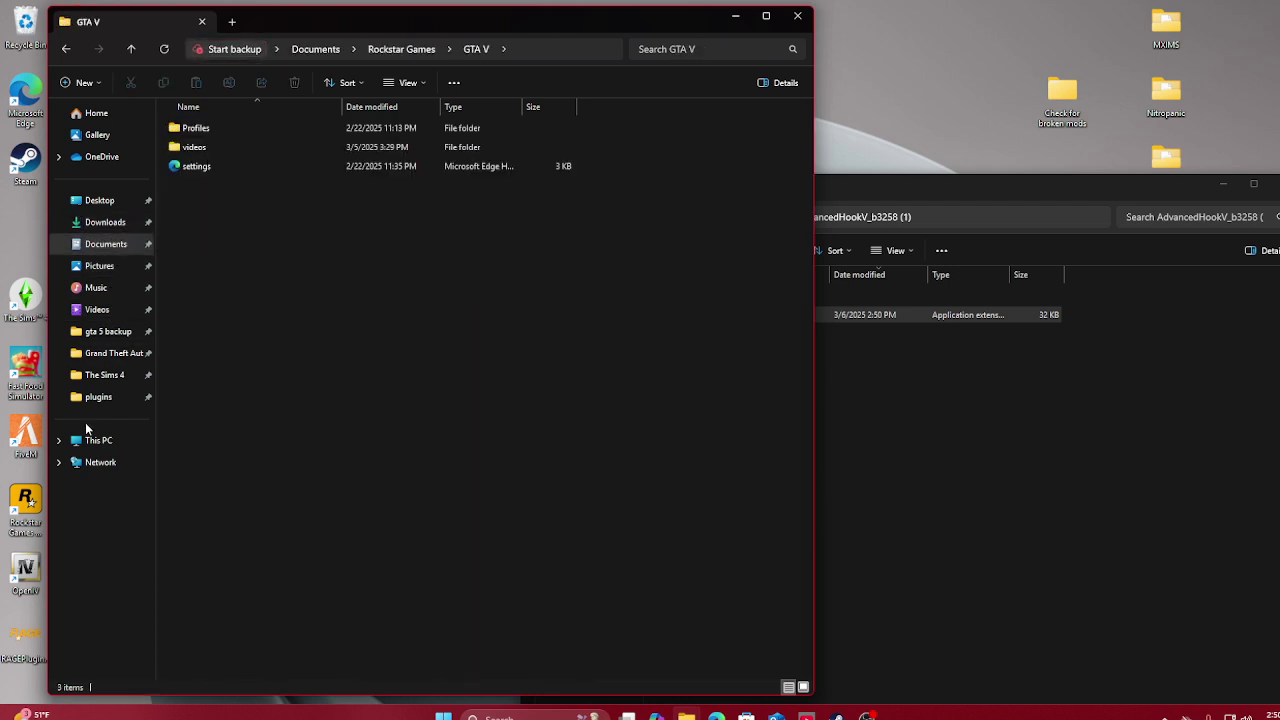
pyautogui.click(100, 440)
pyautogui.doubleClick(234, 148)
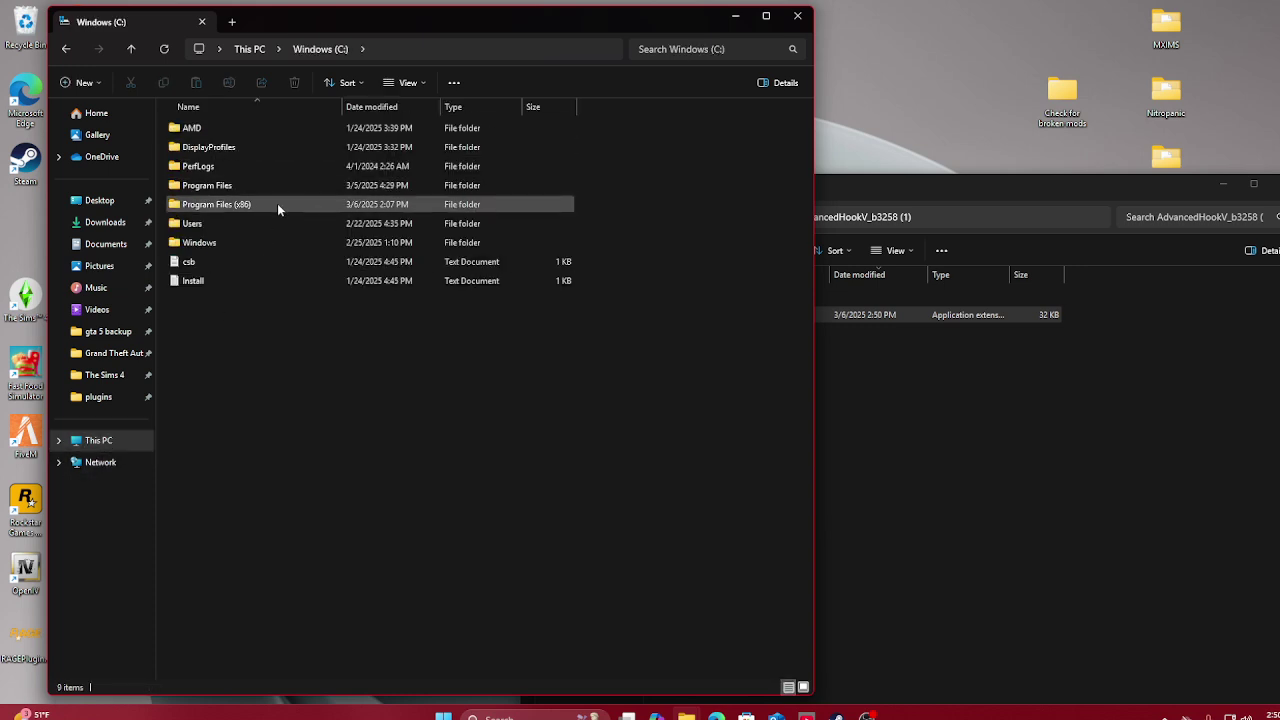
pyautogui.doubleClick(252, 204)
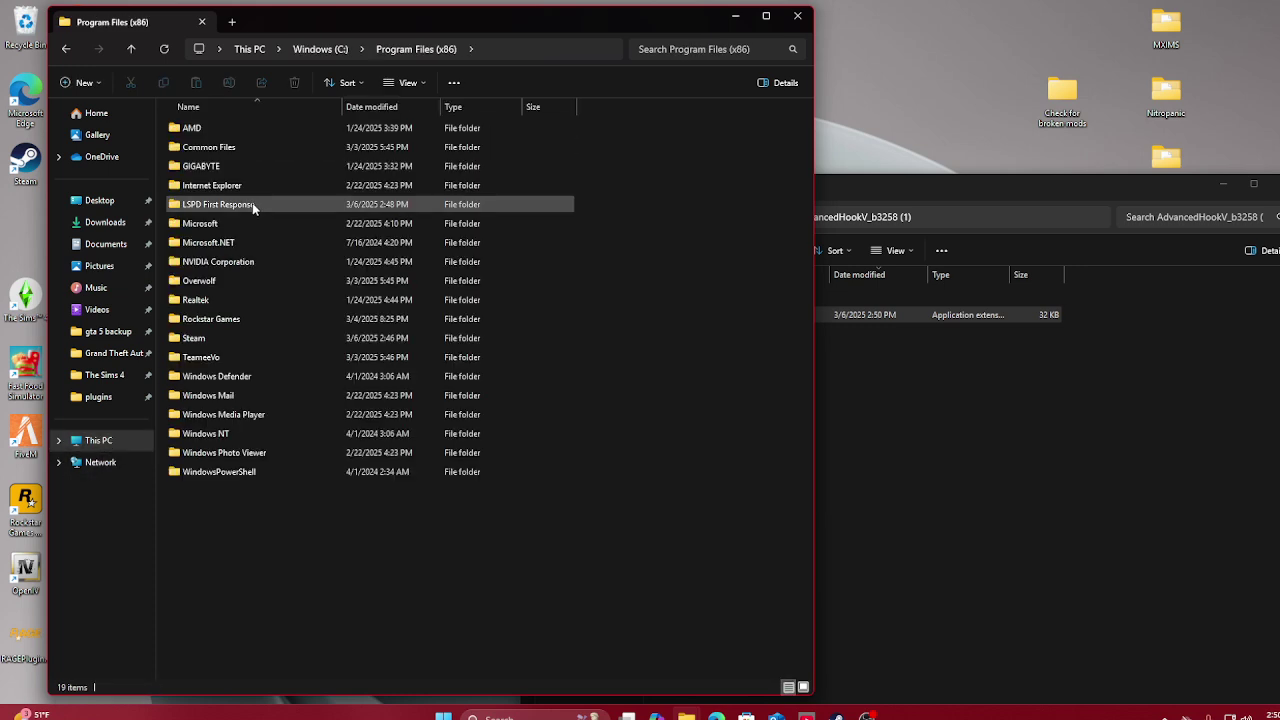
pyautogui.doubleClick(234, 337)
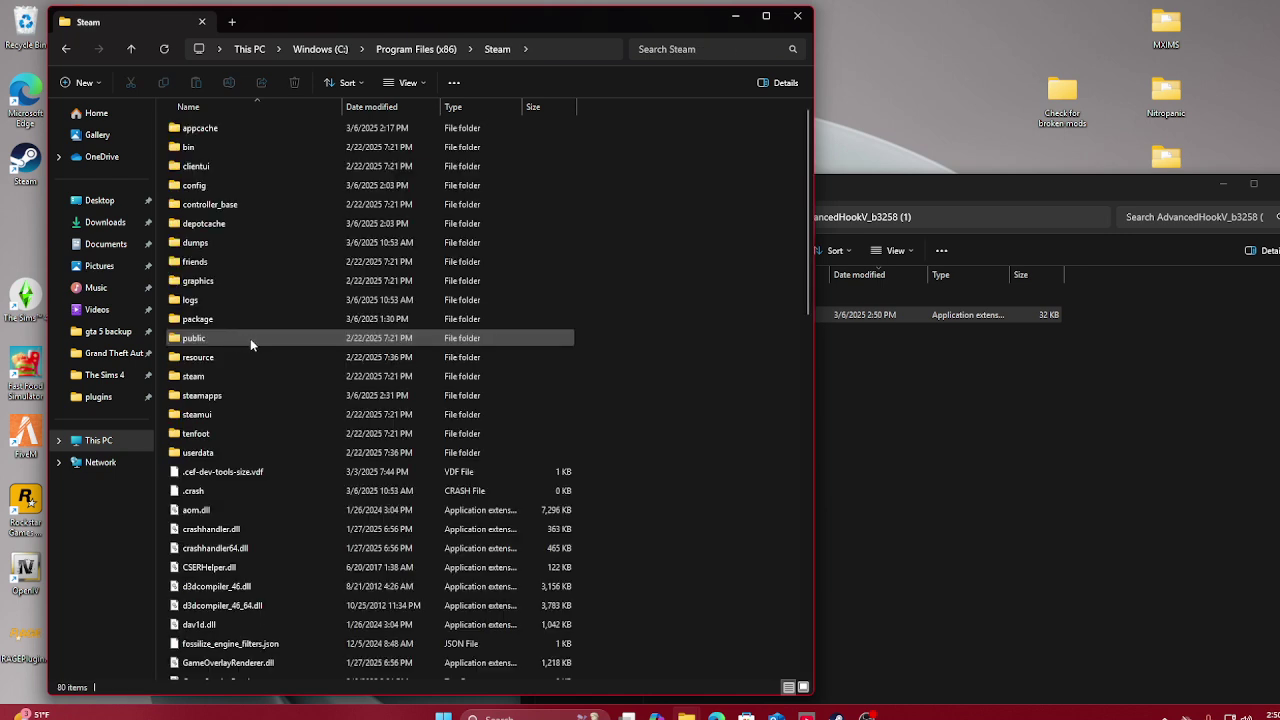
pyautogui.doubleClick(225, 395)
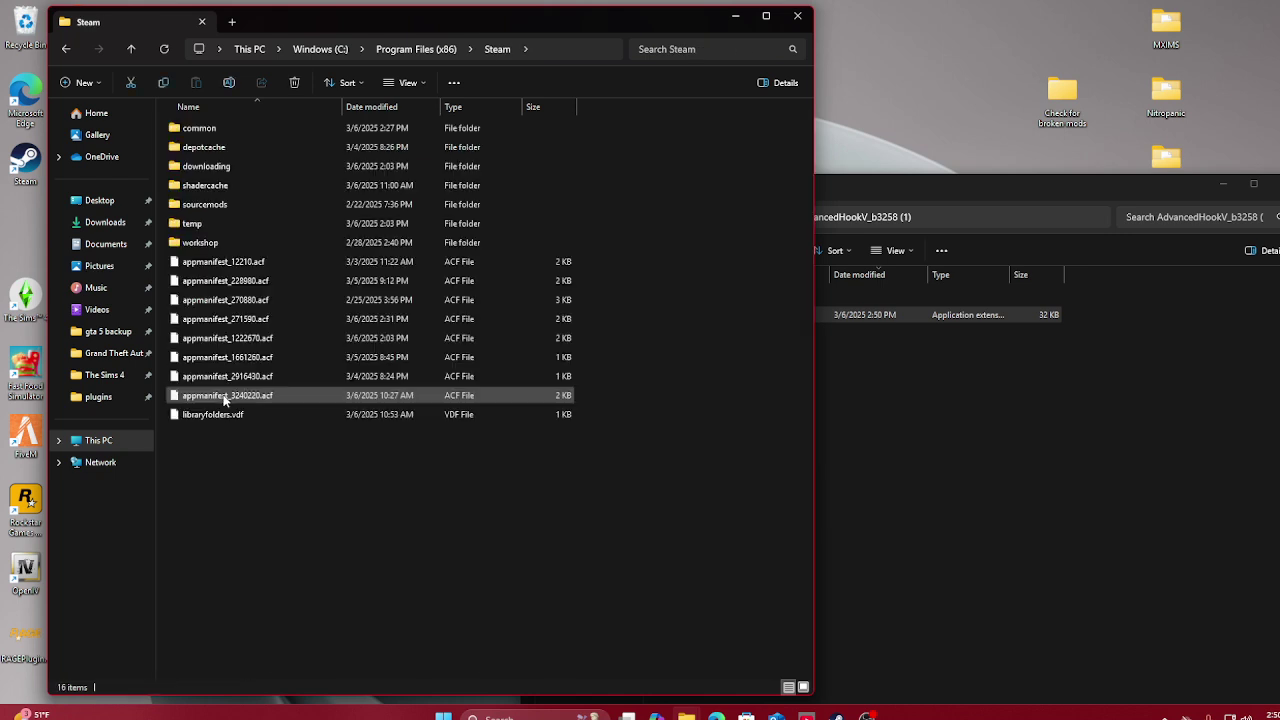
pyautogui.doubleClick(220, 130)
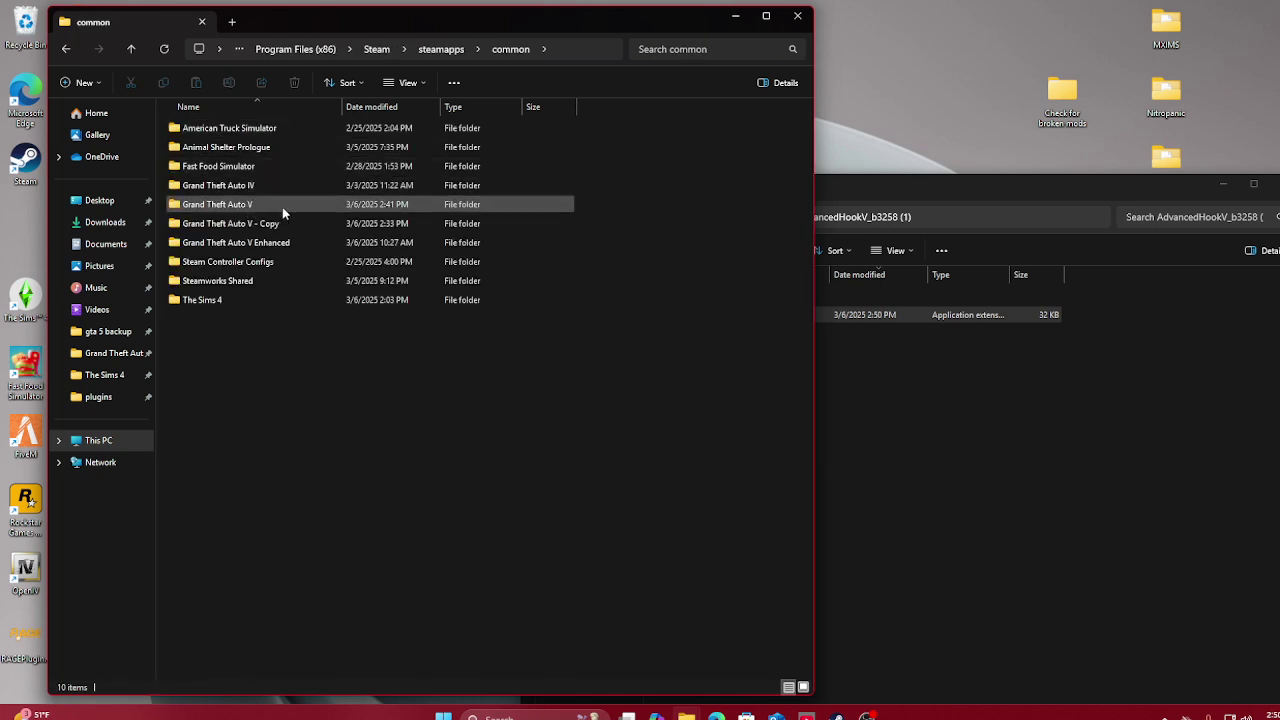
pyautogui.doubleClick(267, 206)
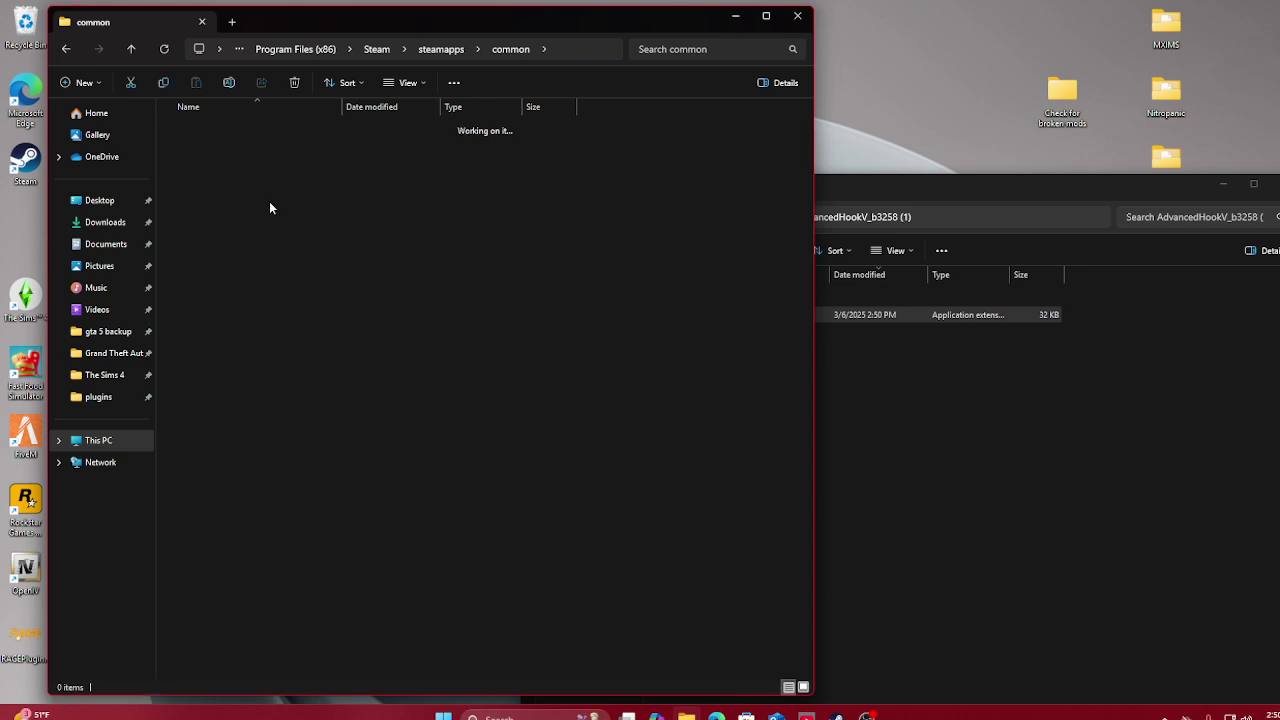
pyautogui.scroll(-8, 240, 310)
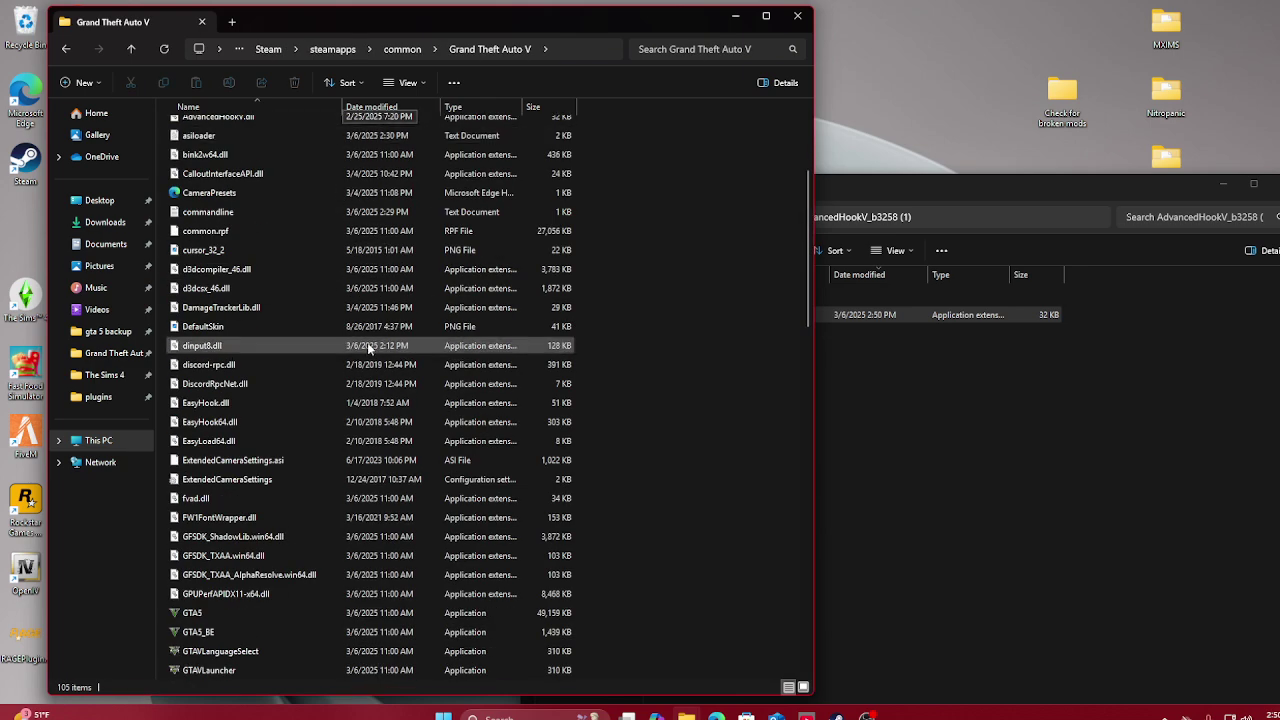
# Move AdvancedHookV.dll into the Grand Theft Auto V folder, replacing the existing copy, and close the emptied window
pyautogui.scroll(8, 292, 360)
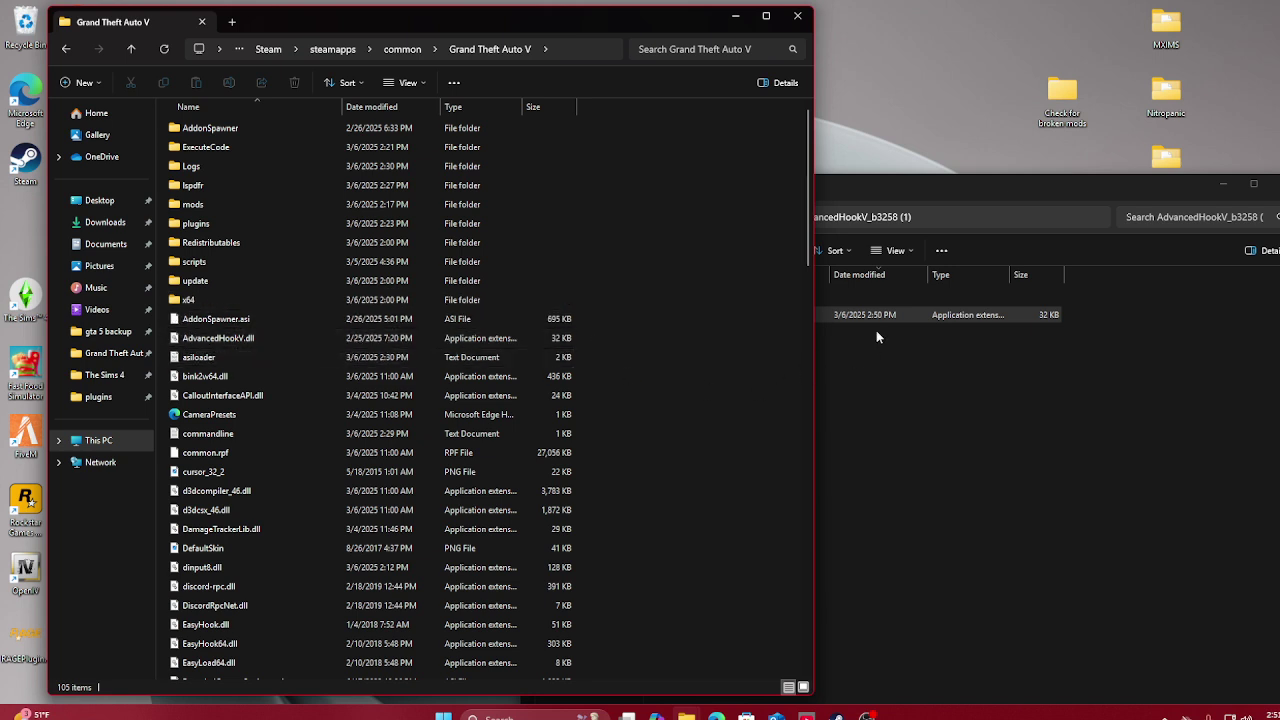
pyautogui.moveTo(872, 317); pyautogui.dragTo(714, 279)
pyautogui.click(645, 274)
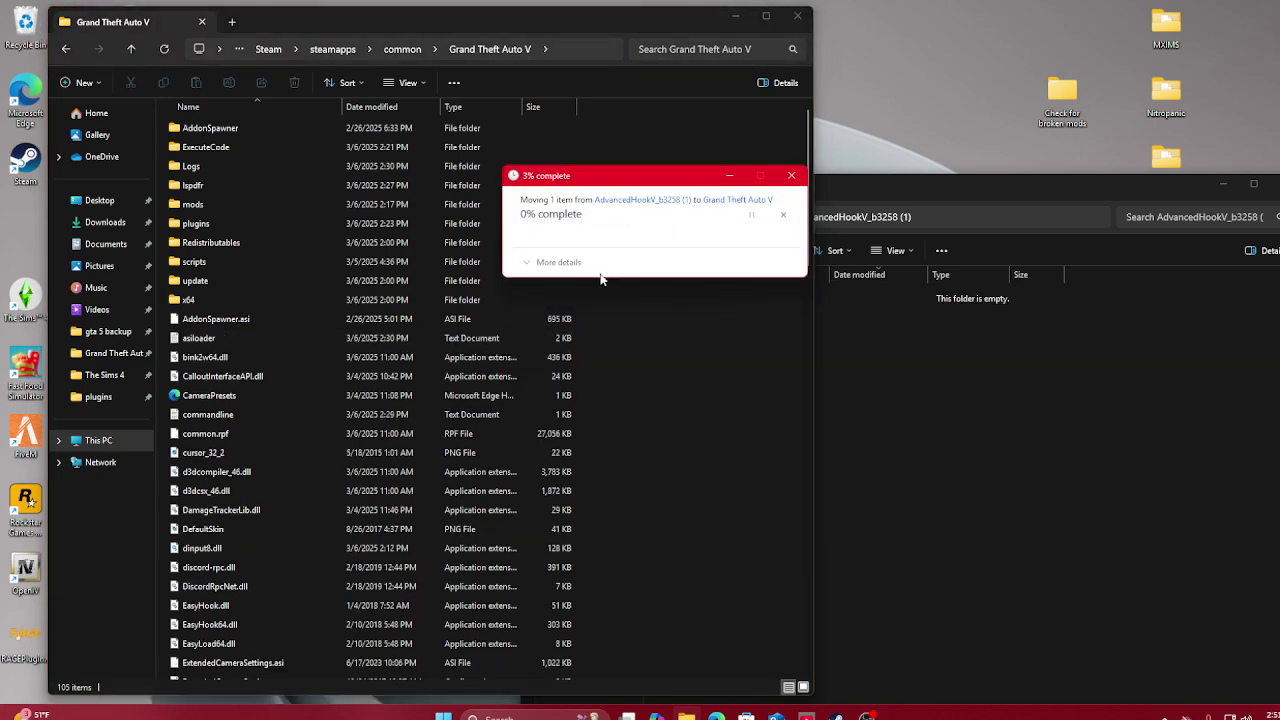
pyautogui.scroll(-3, 346, 487)
pyautogui.scroll(3, 346, 489)
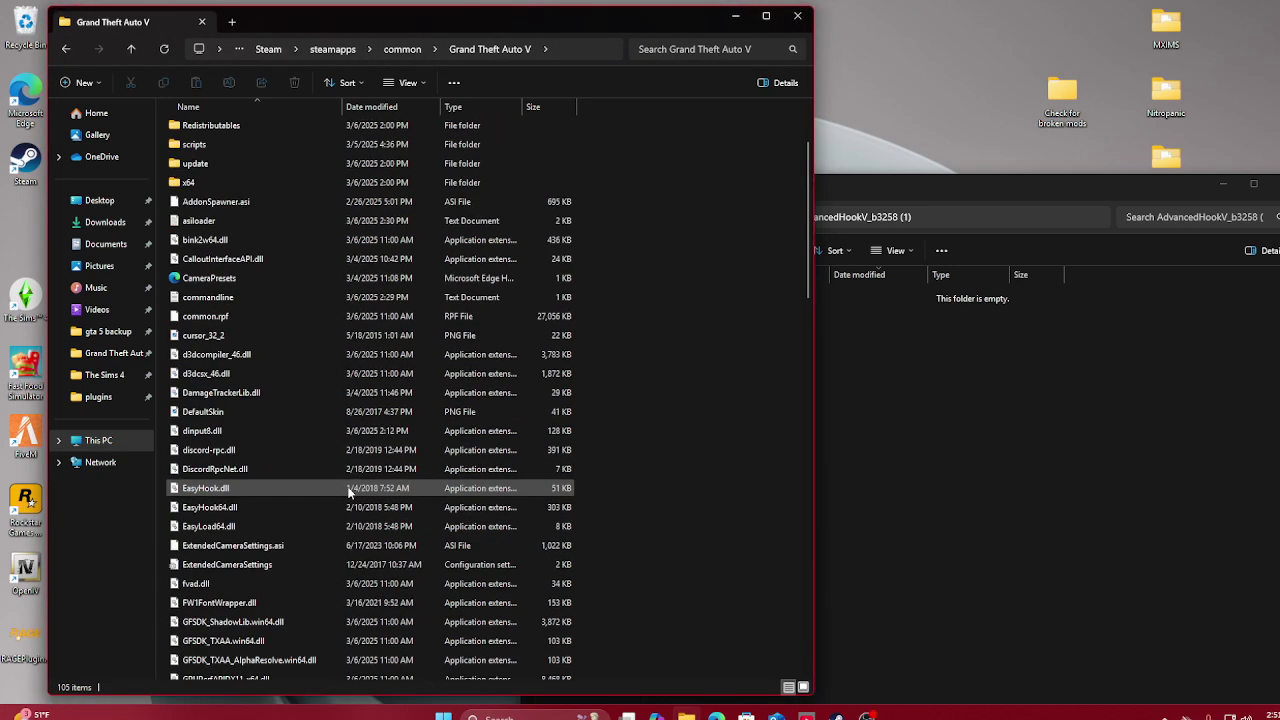
pyautogui.click(1274, 184)
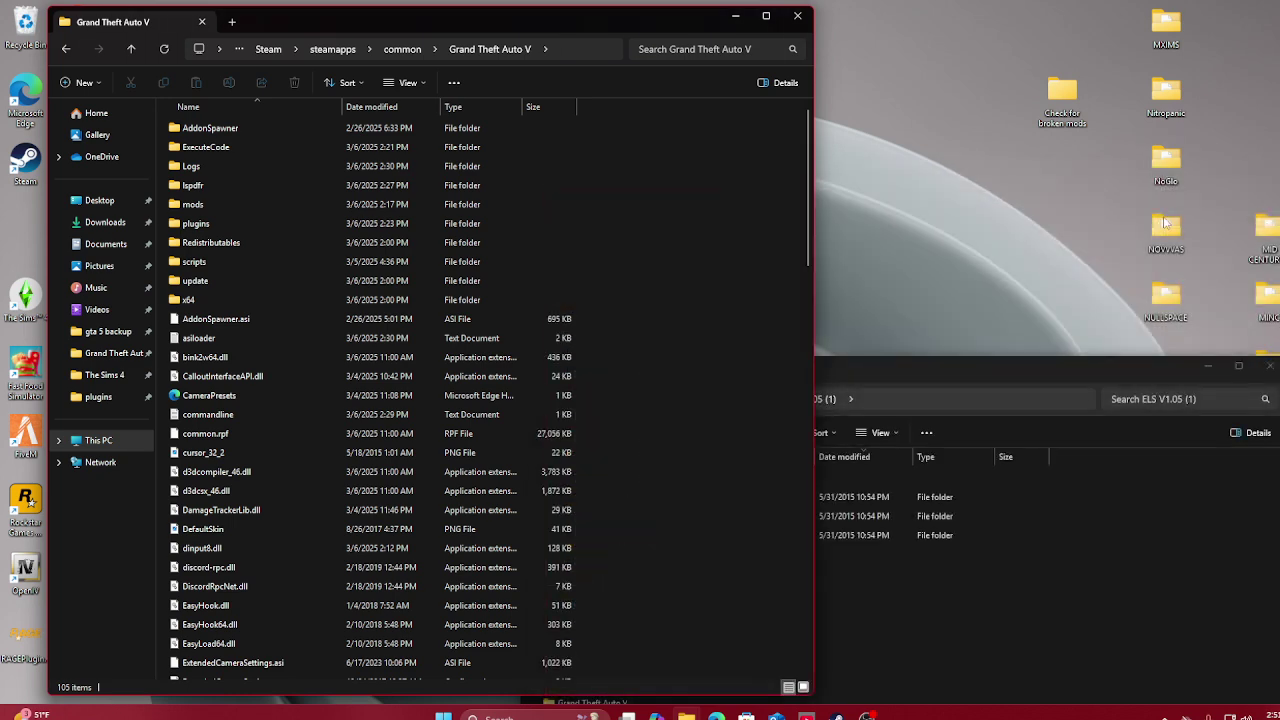
# Open ELS V1.05 (1) > INSTALLATION FILES > Grand Theft Auto V beside the game folder
pyautogui.moveTo(944, 376); pyautogui.dragTo(967, 89)
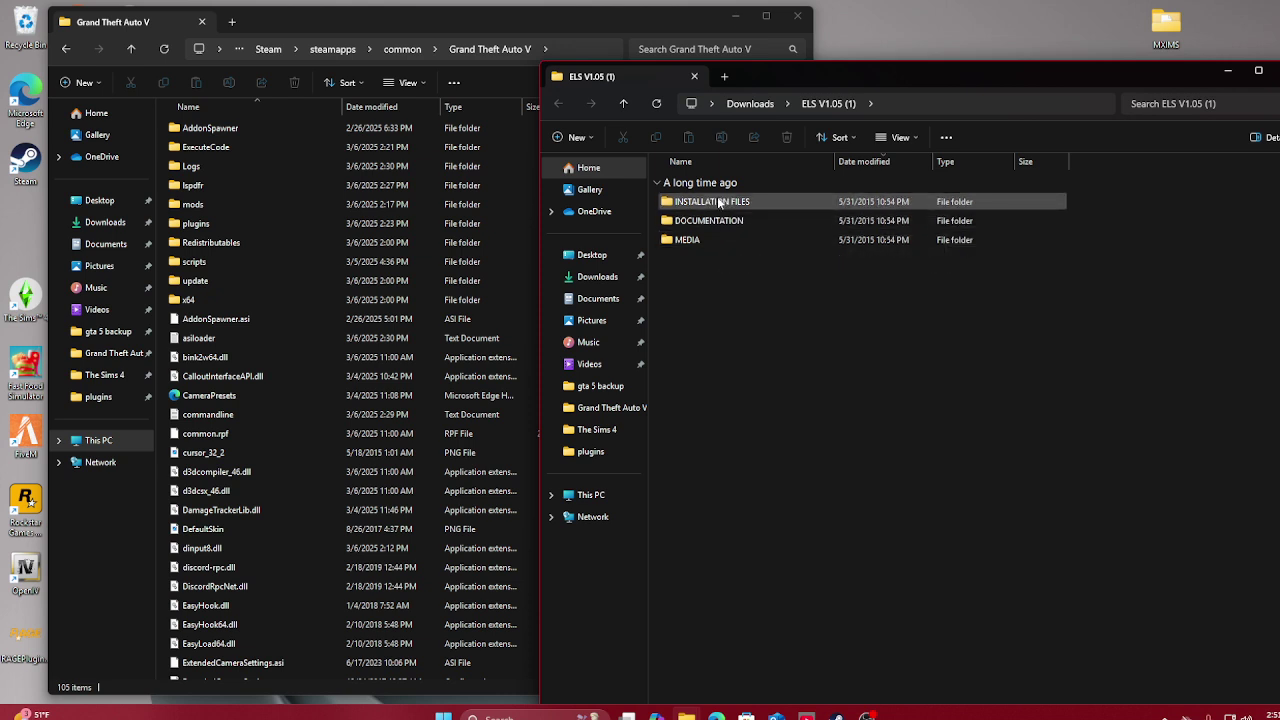
pyautogui.doubleClick(709, 220)
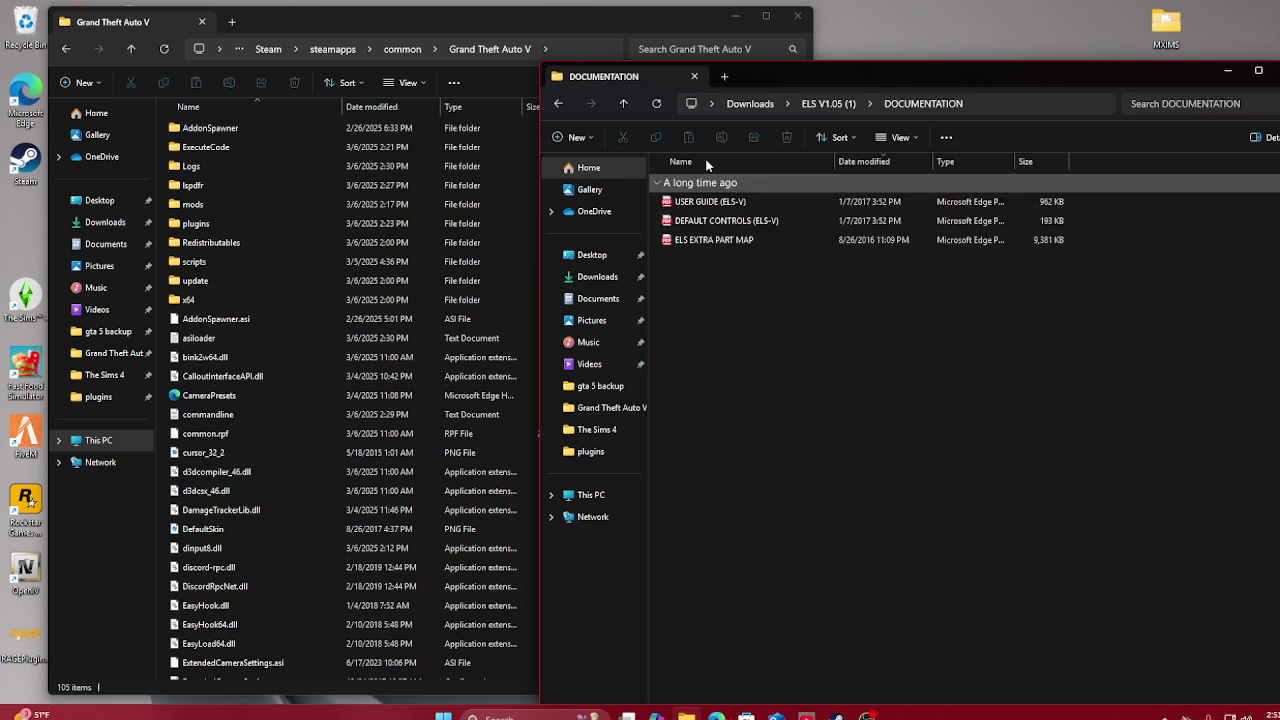
pyautogui.click(557, 104)
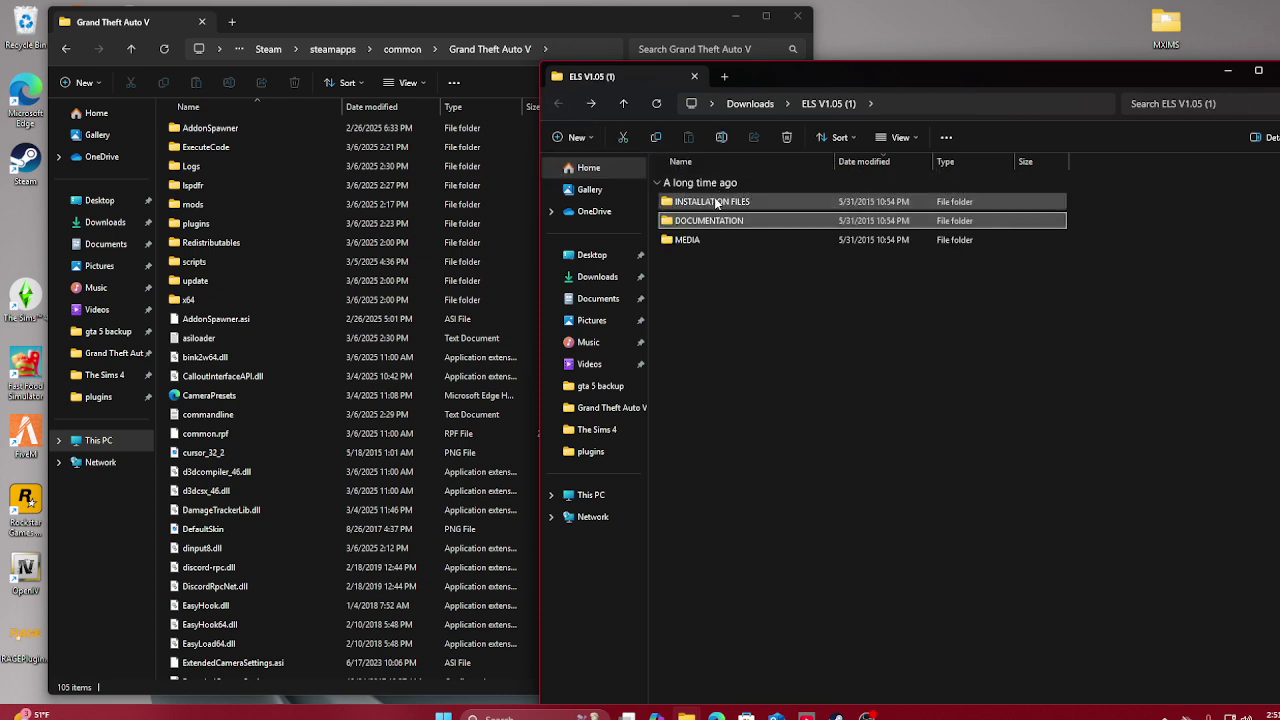
pyautogui.doubleClick(712, 201)
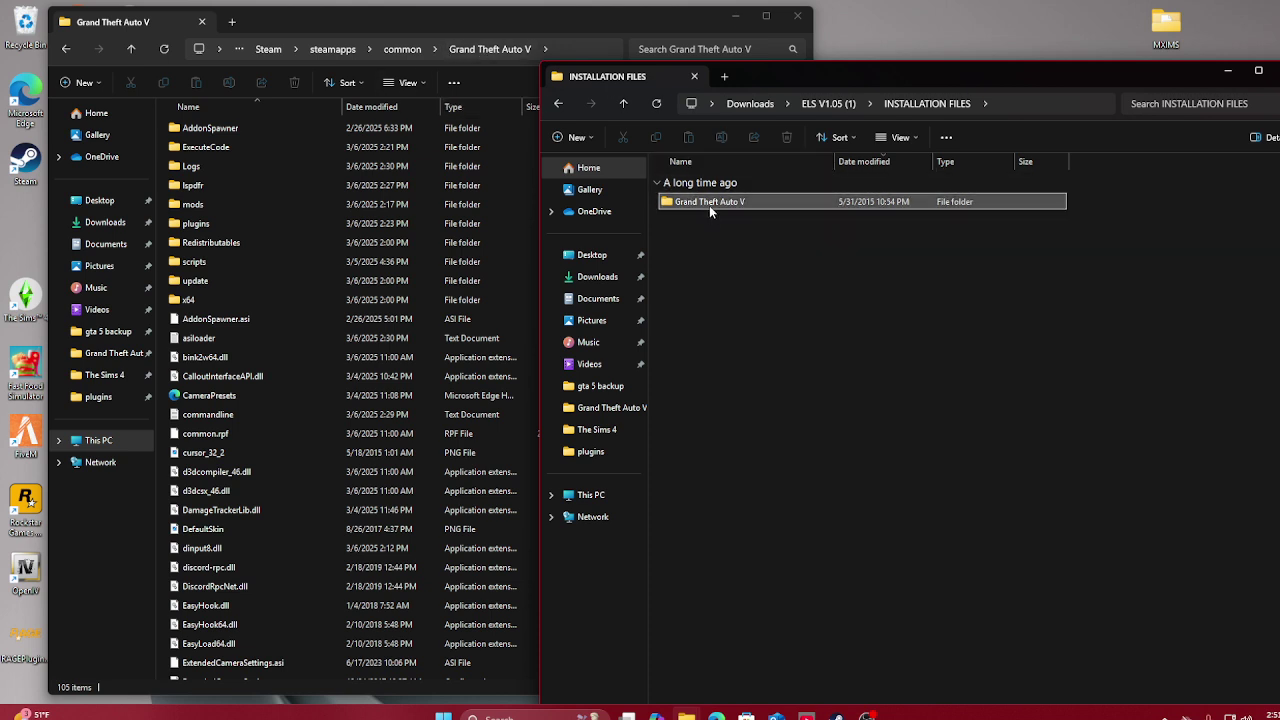
pyautogui.doubleClick(709, 204)
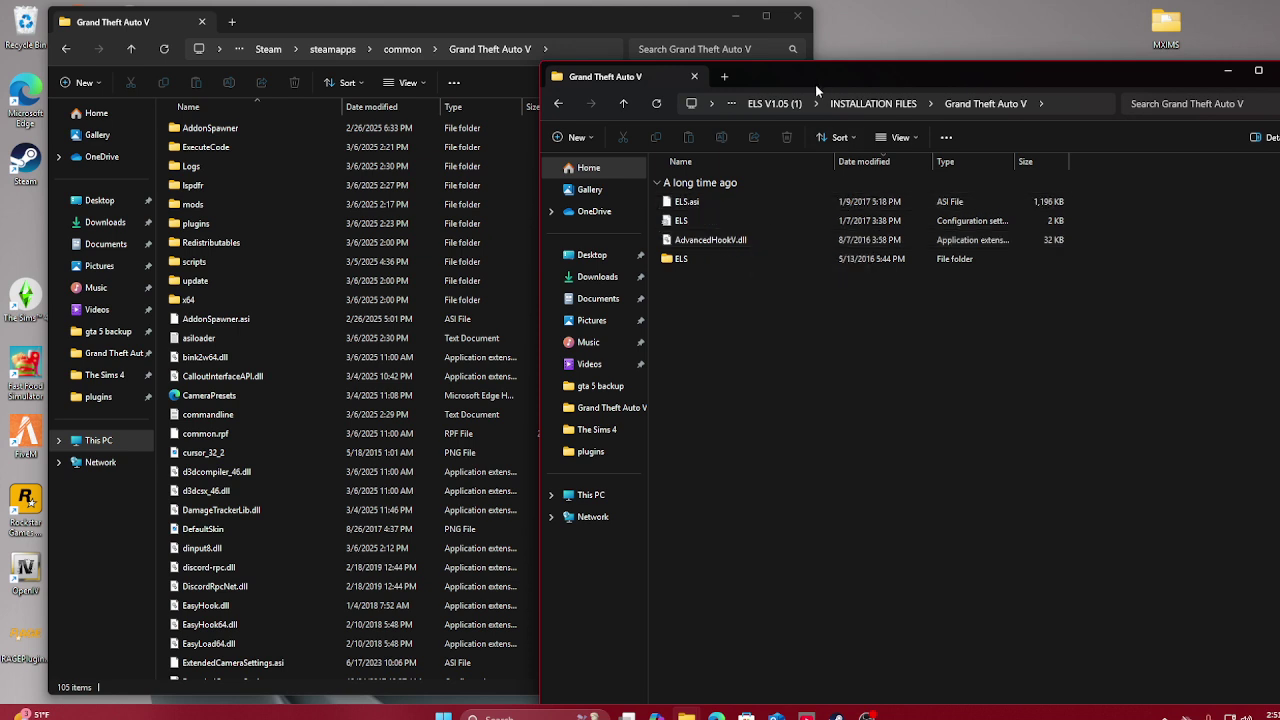
# Move ELS.asi, the ELS file and the ELS folder into the Grand Theft Auto V game folder
pyautogui.moveTo(794, 75); pyautogui.dragTo(834, 204)
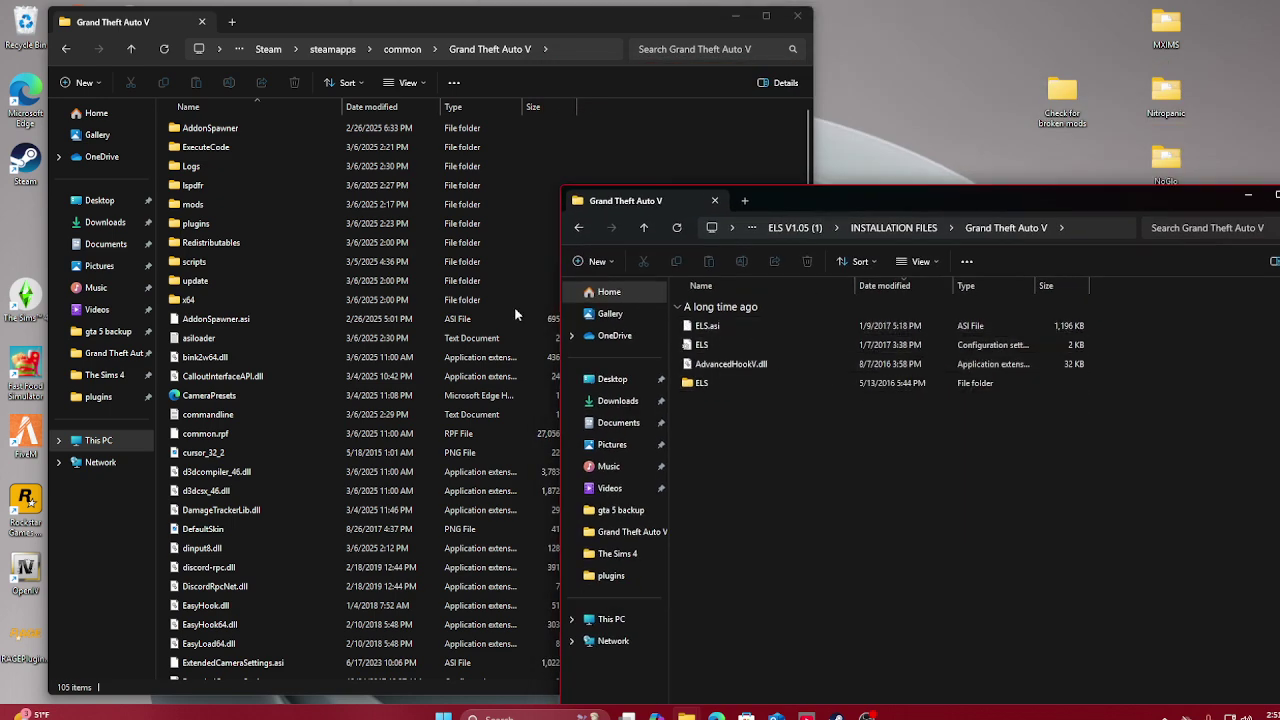
pyautogui.click(732, 381)
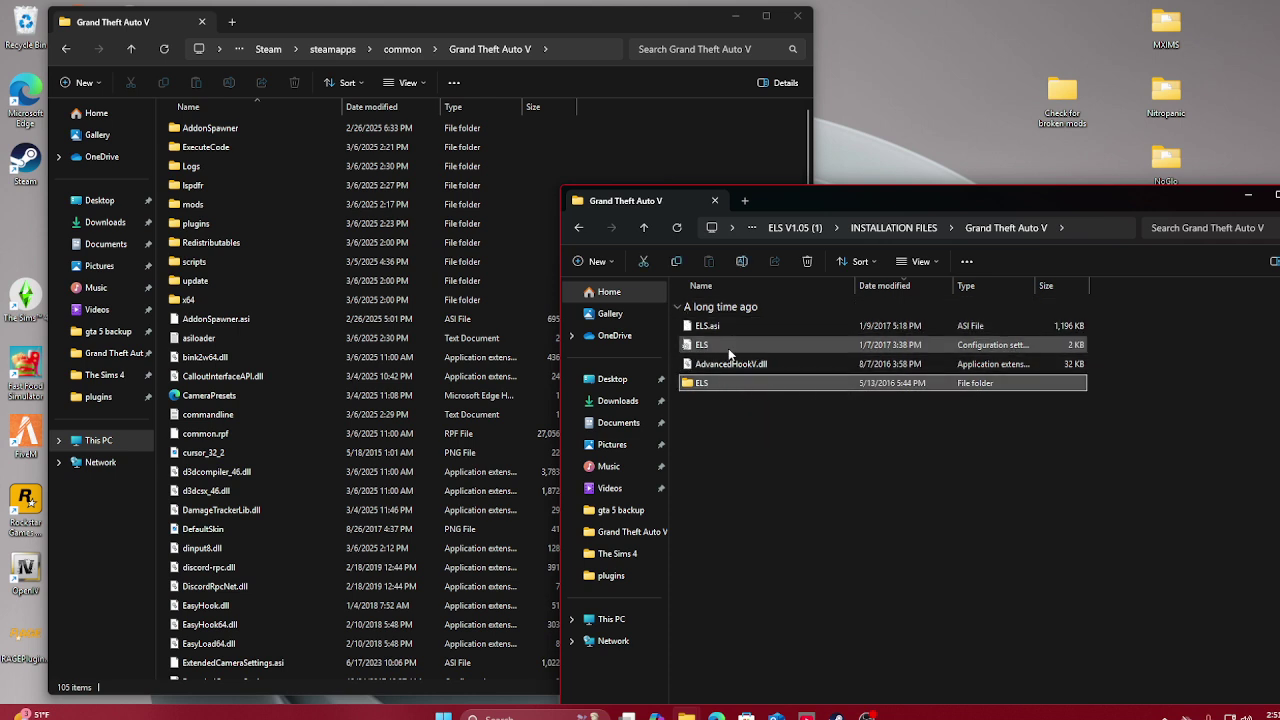
pyautogui.keyDown('ctrl'); pyautogui.click(739, 324); pyautogui.keyUp('ctrl')
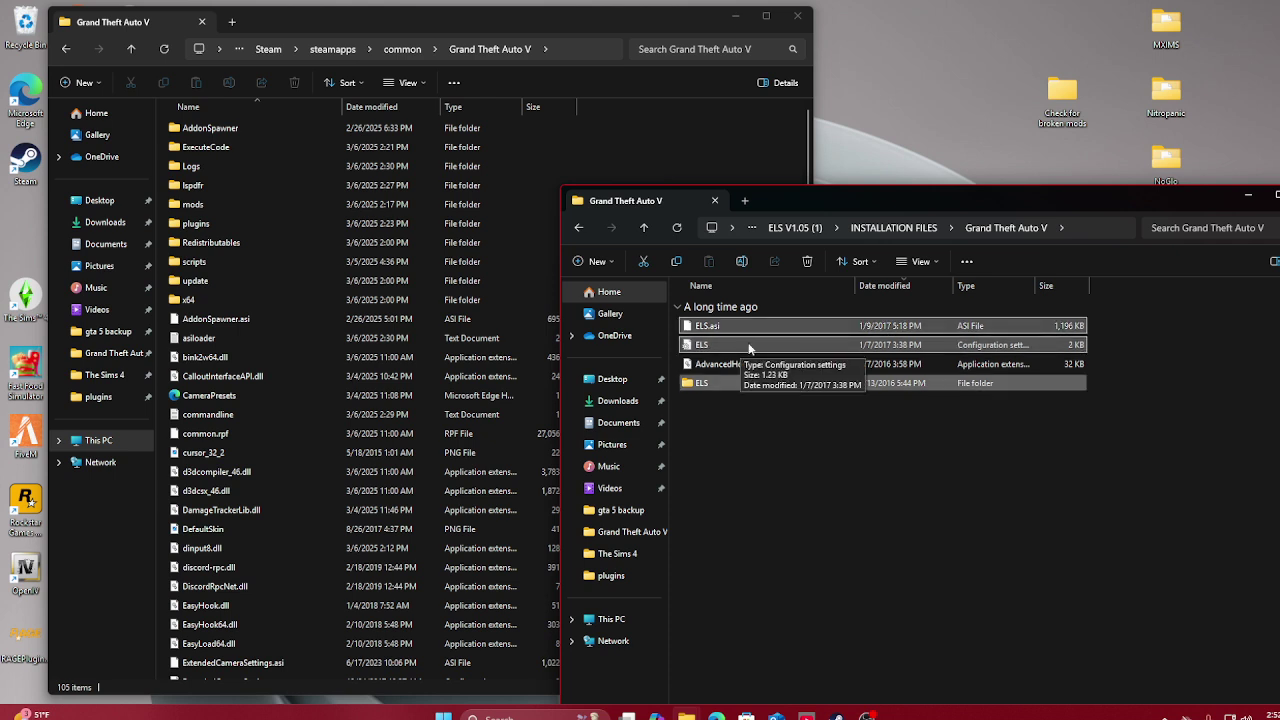
pyautogui.moveTo(788, 342); pyautogui.dragTo(721, 170)
# Close the ELS installation window and return to Edge's ELS search results tab
pyautogui.click(928, 441)
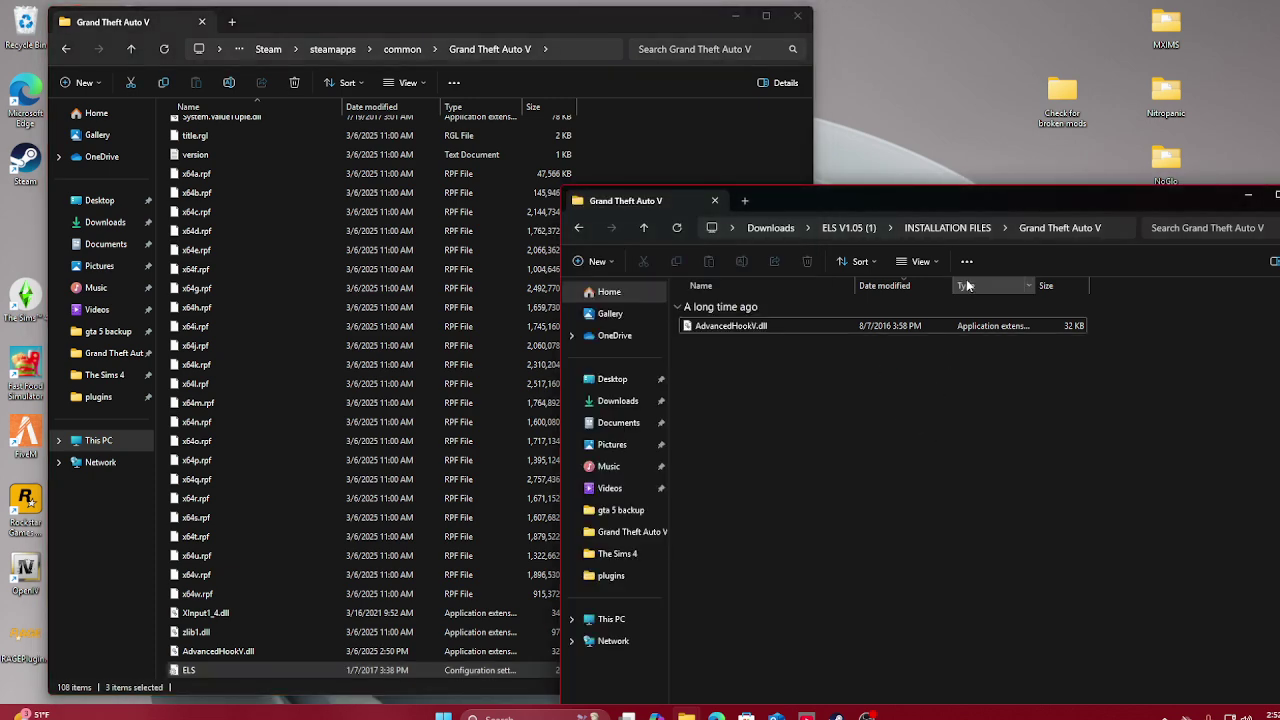
pyautogui.moveTo(958, 207); pyautogui.dragTo(809, 234)
pyautogui.hotkey('ctrl', 'w')
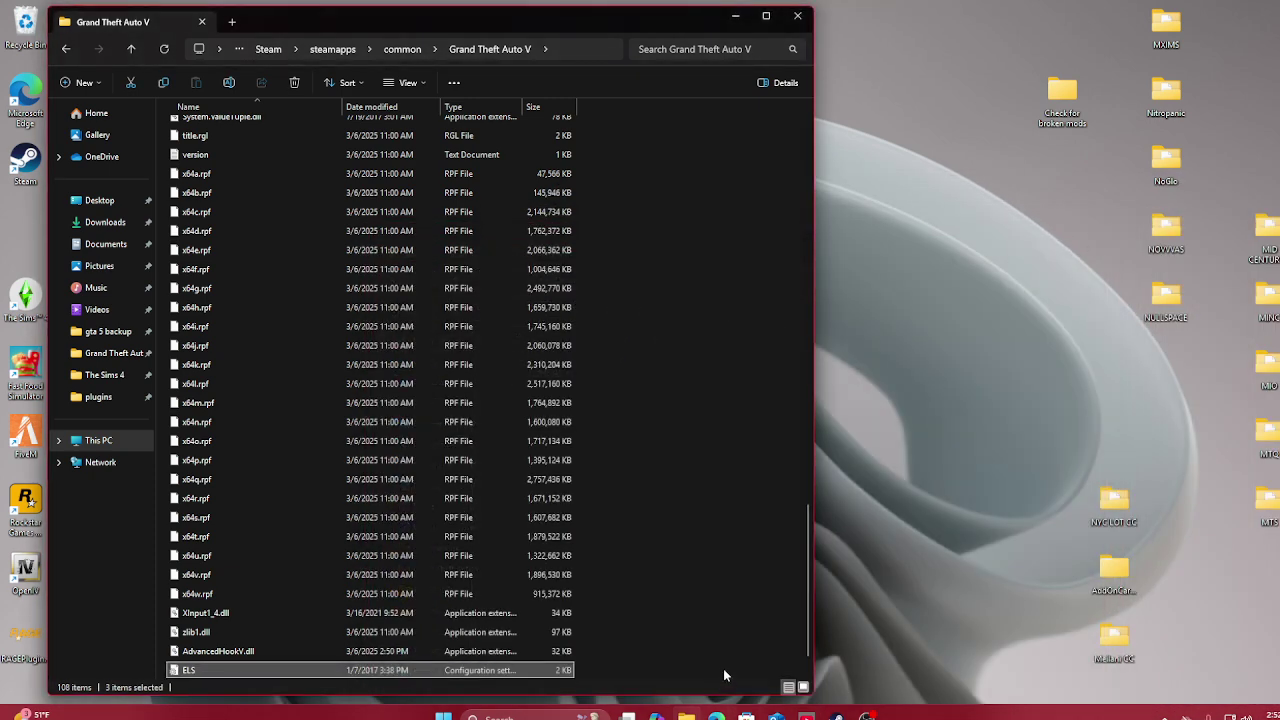
pyautogui.hotkey('alt', 'Tab')
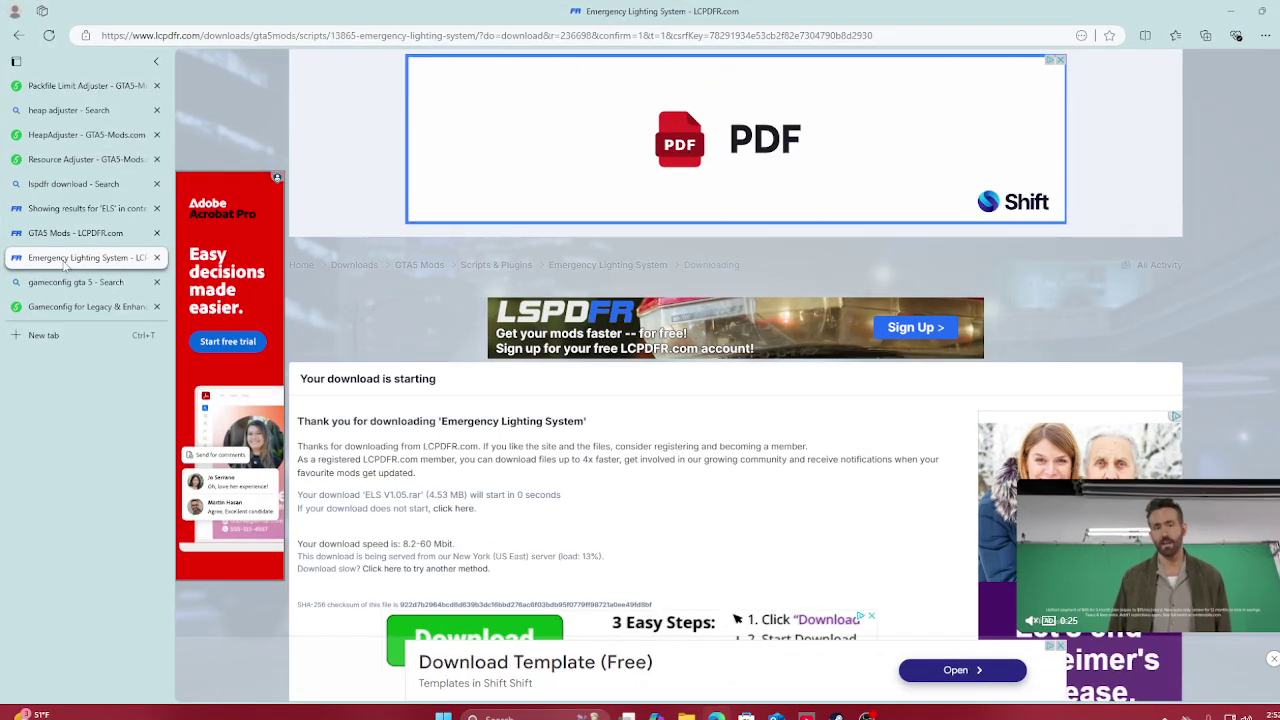
pyautogui.click(70, 210)
pyautogui.click(70, 232)
pyautogui.click(70, 212)
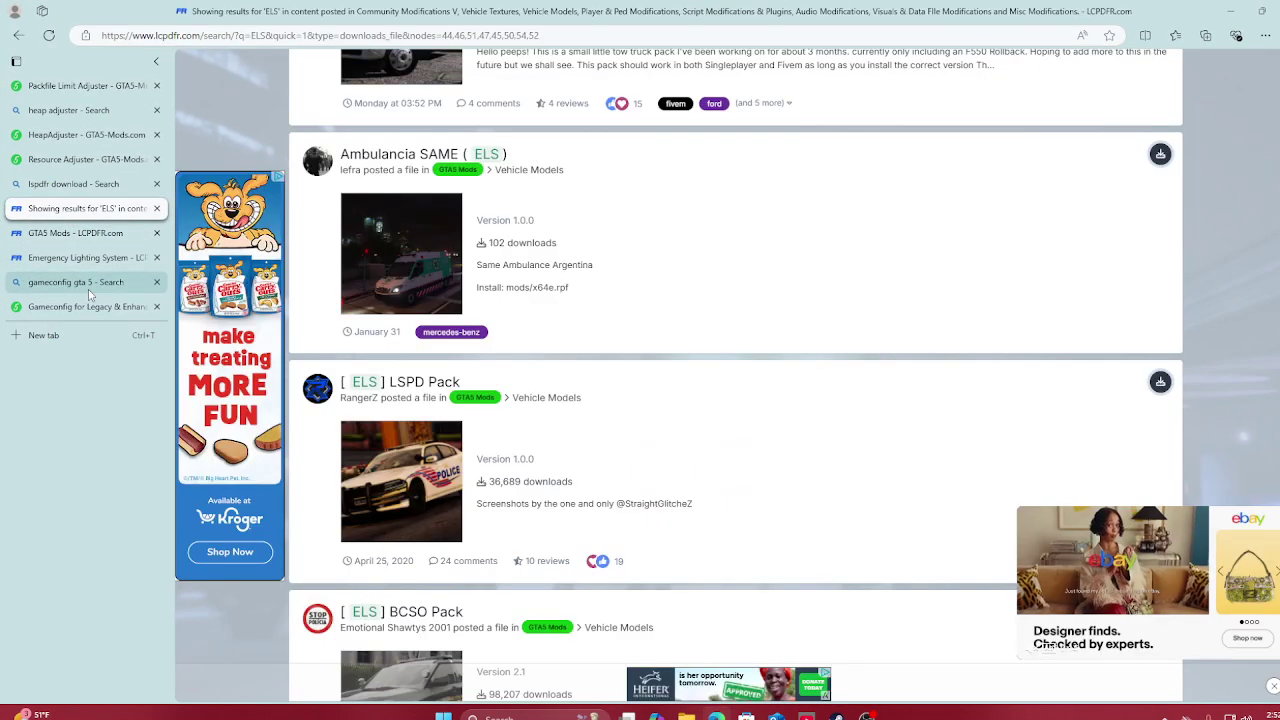